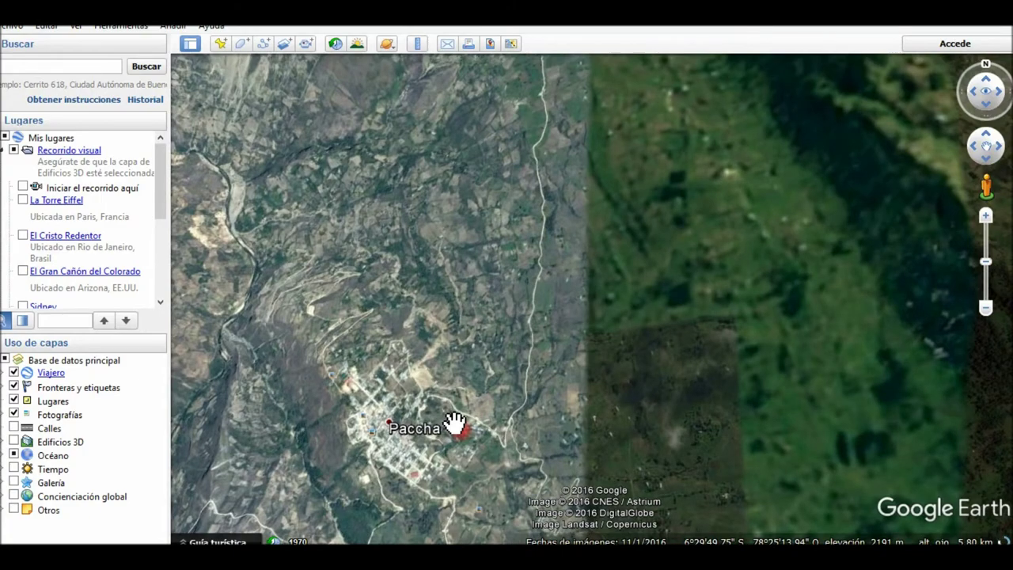
- Examine the satellite imagery around Paccha, from the town itself out to the Cajamarca and Chachapoyas region
{"action": "scroll", "coordinate": [455, 424], "scroll_direction": "down", "scroll_amount": 5}
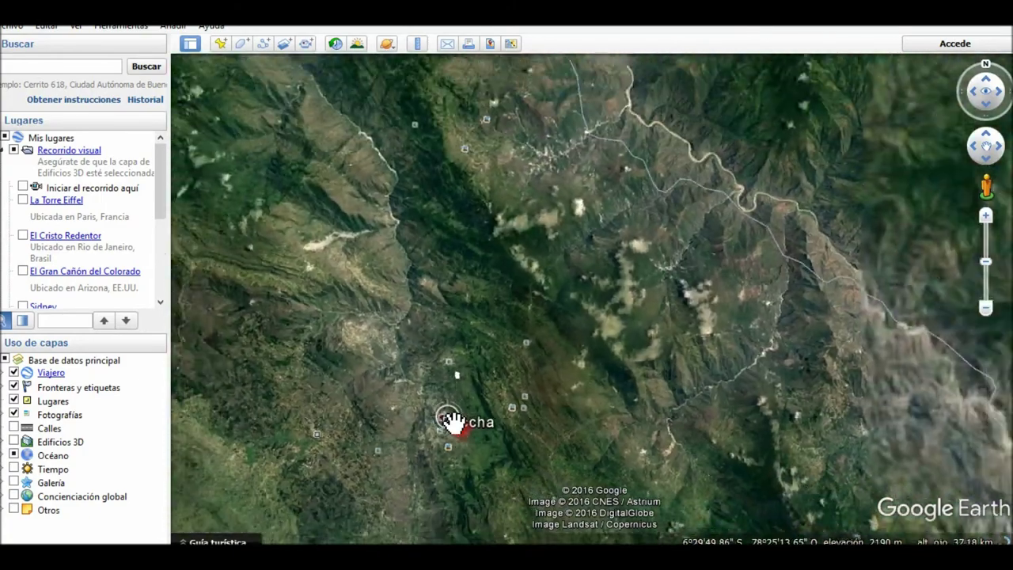
{"action": "scroll", "coordinate": [455, 424], "scroll_direction": "down", "scroll_amount": 3}
{"action": "scroll", "coordinate": [455, 424], "scroll_direction": "down", "scroll_amount": 3}
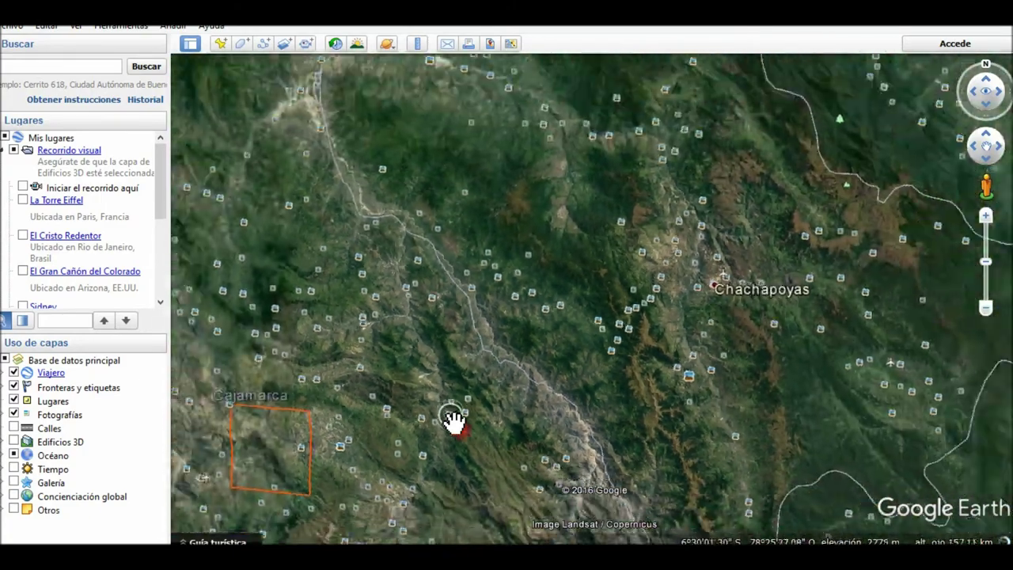
{"action": "scroll", "coordinate": [455, 423], "scroll_direction": "down", "scroll_amount": 3}
{"action": "scroll", "coordinate": [455, 424], "scroll_direction": "up", "scroll_amount": 5}
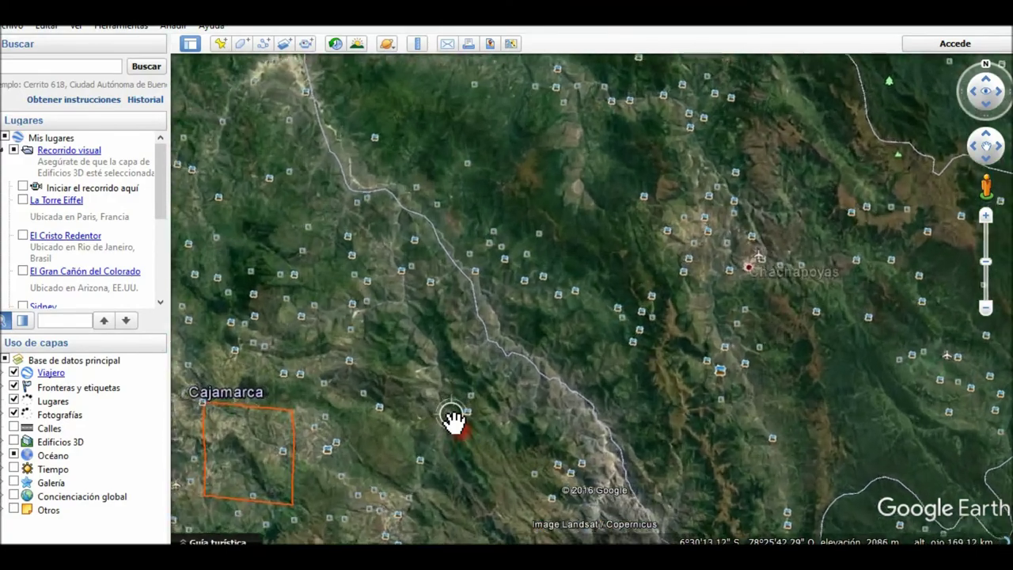
{"action": "scroll", "coordinate": [455, 408], "scroll_direction": "up", "scroll_amount": 5}
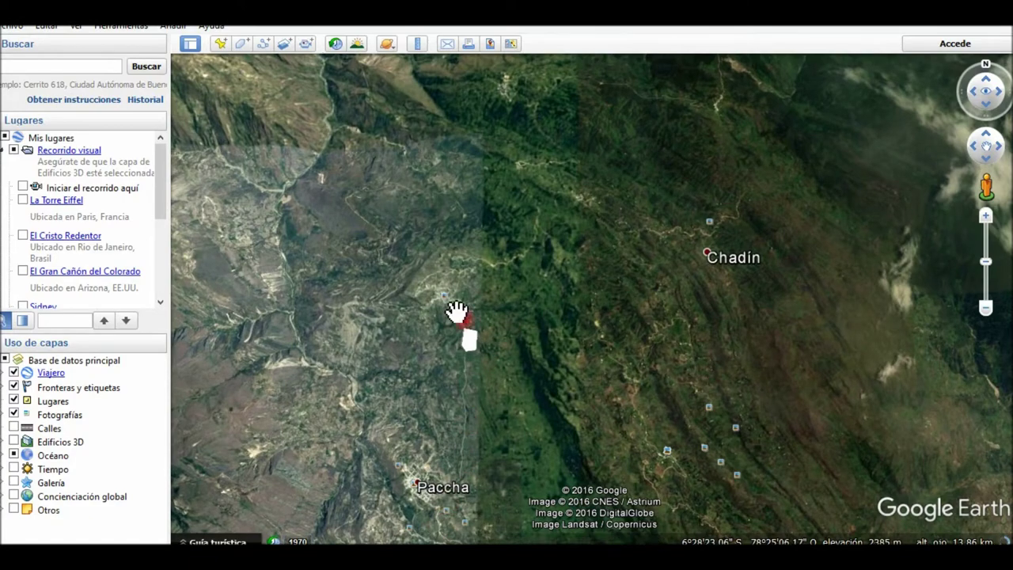
{"action": "double_click", "coordinate": [459, 339]}
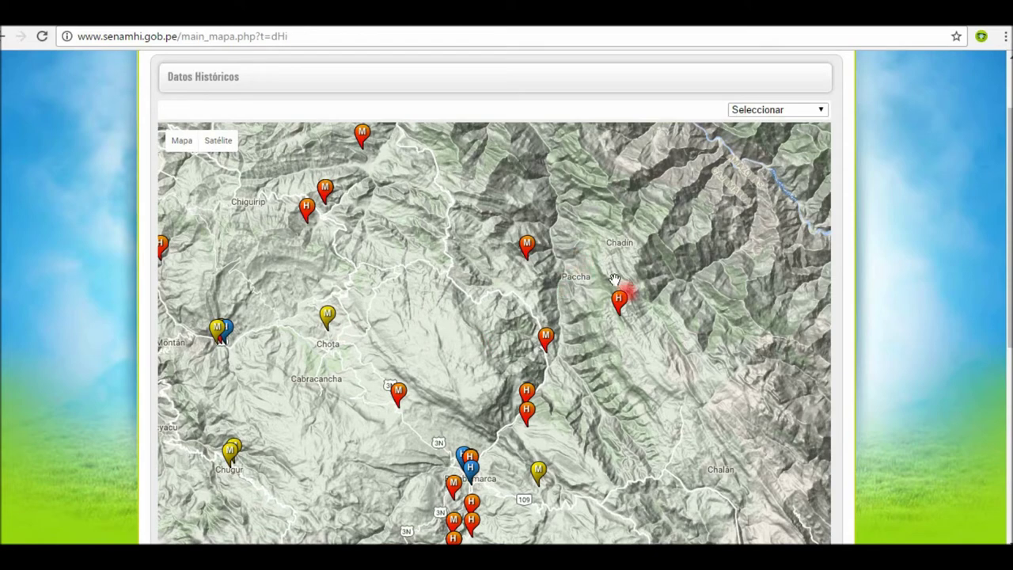
- On the SENAMHI historical data map in the browser, locate the Chota meteorological station west of Paccha and open its data table
{"action": "scroll", "coordinate": [615, 279], "scroll_direction": "up", "scroll_amount": 3}
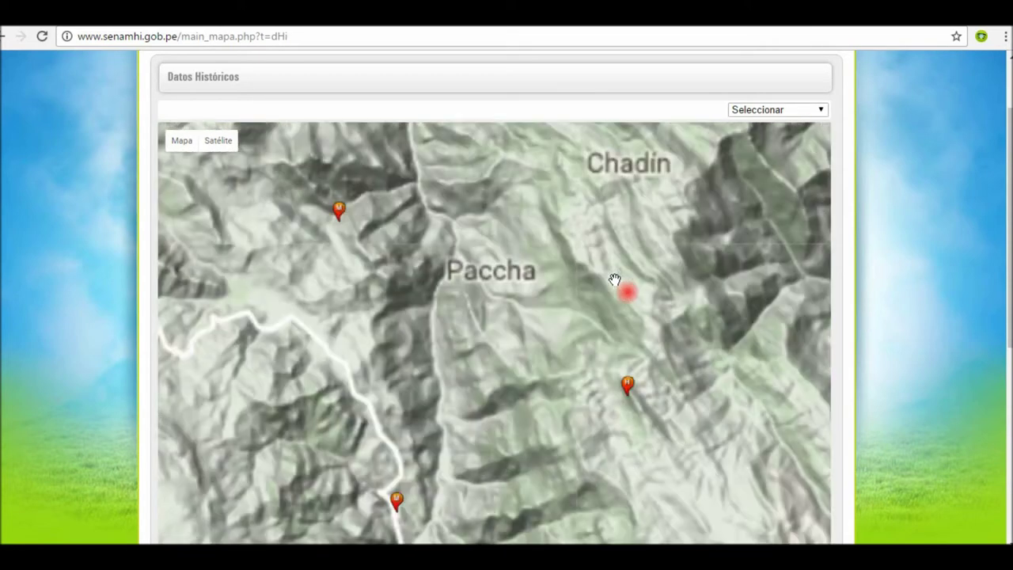
{"action": "scroll", "coordinate": [413, 276], "scroll_direction": "up", "scroll_amount": 2}
{"action": "scroll", "coordinate": [412, 277], "scroll_direction": "down", "scroll_amount": 4}
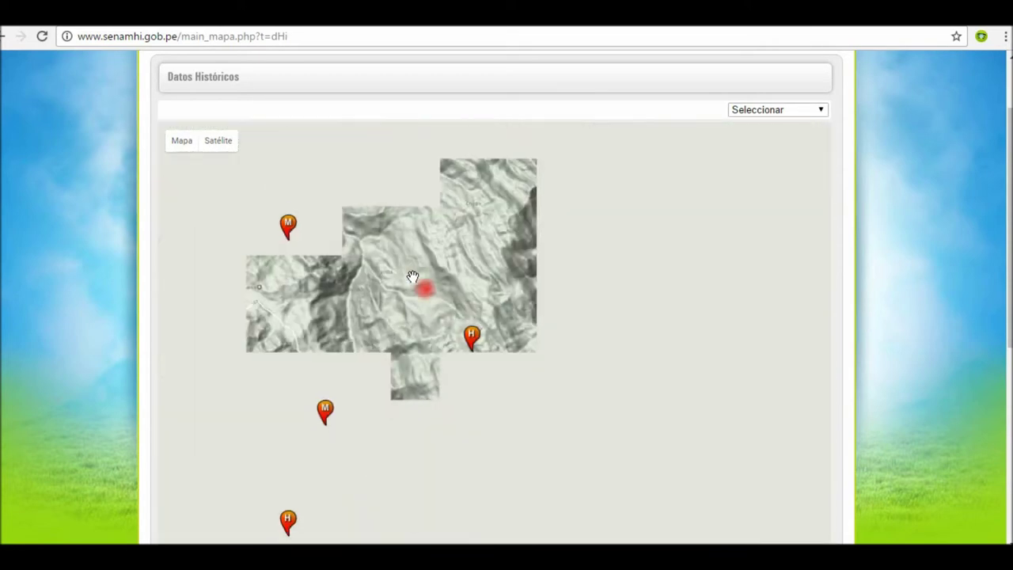
{"action": "scroll", "coordinate": [405, 277], "scroll_direction": "up", "scroll_amount": 5}
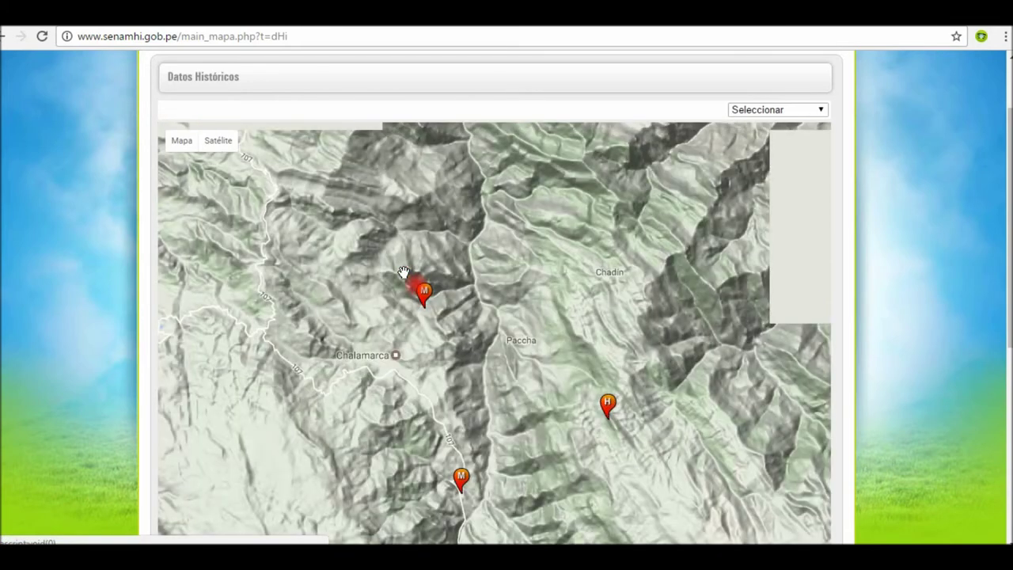
{"action": "left_click_drag", "start_coordinate": [404, 273], "coordinate": [612, 202]}
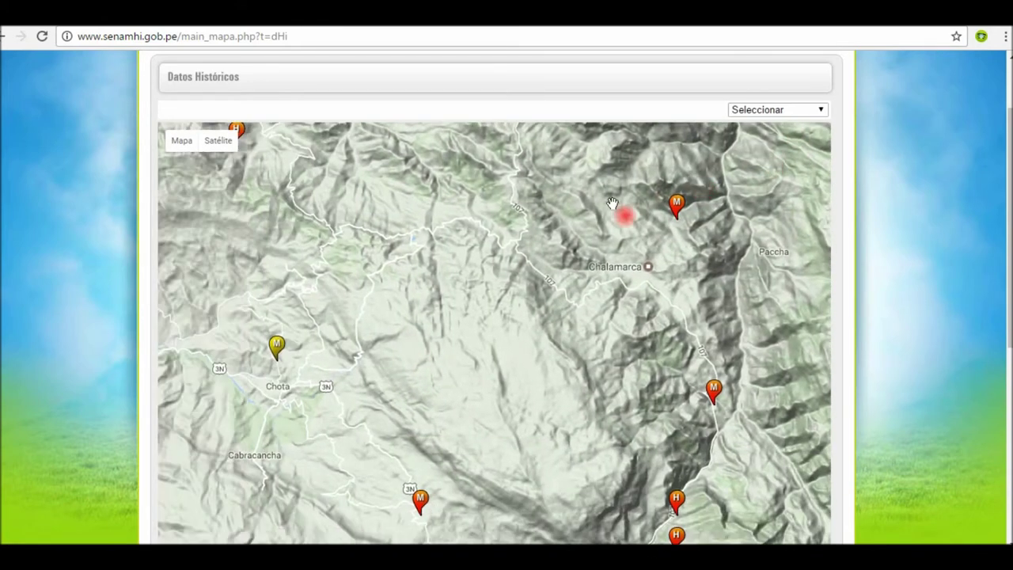
{"action": "left_click", "coordinate": [277, 349]}
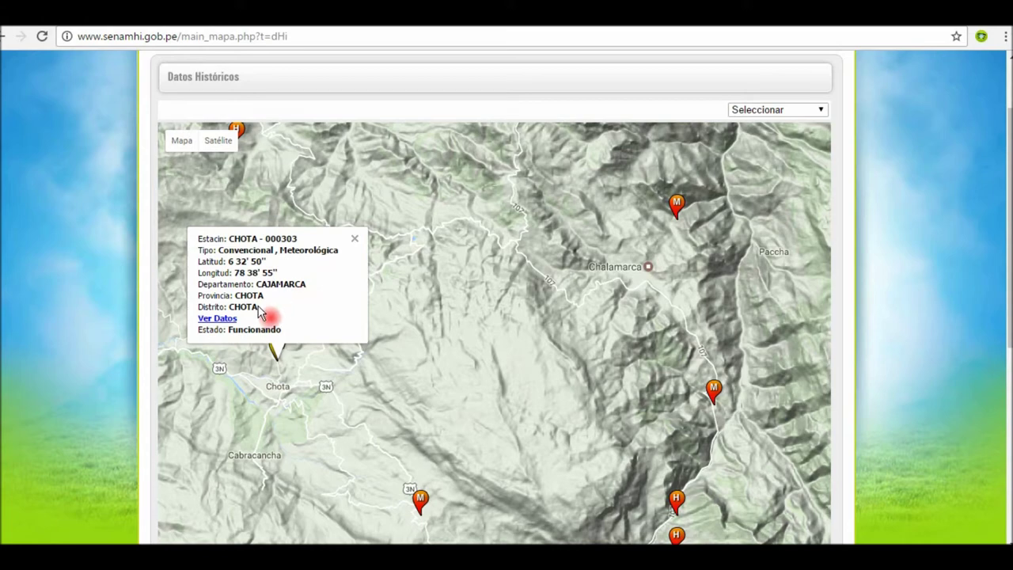
{"action": "left_click", "coordinate": [231, 320]}
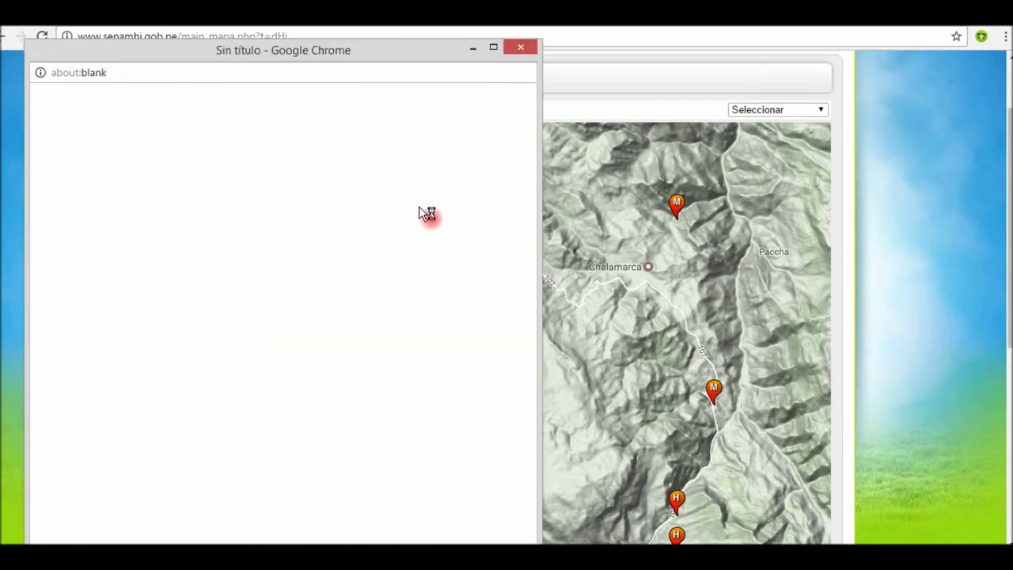
{"action": "left_click_drag", "start_coordinate": [452, 50], "coordinate": [558, 46]}
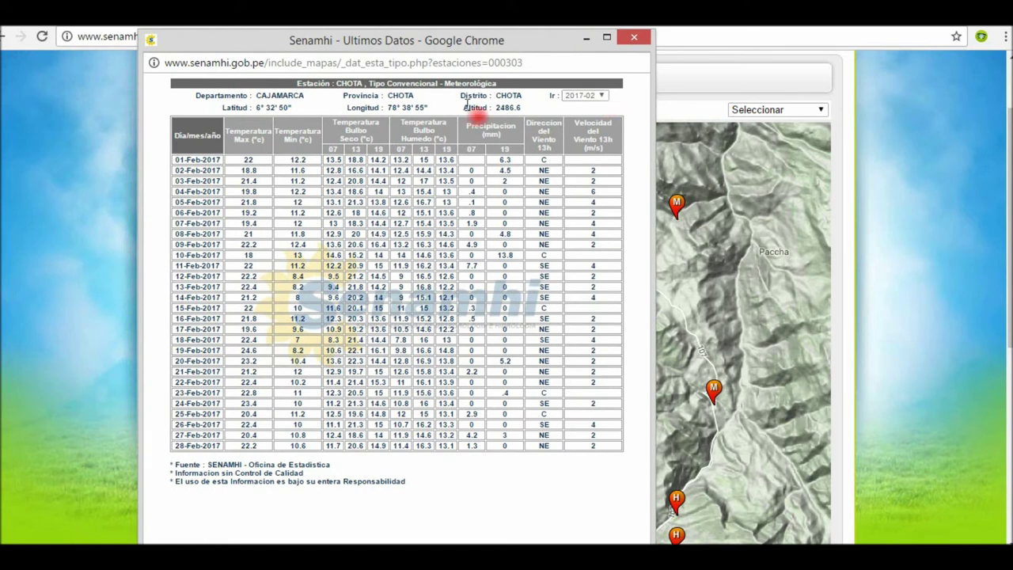
- Choose 2015-03 as the month of records for the Chota station
{"action": "left_click", "coordinate": [602, 95]}
{"action": "scroll", "coordinate": [592, 241], "scroll_direction": "up", "scroll_amount": 2}
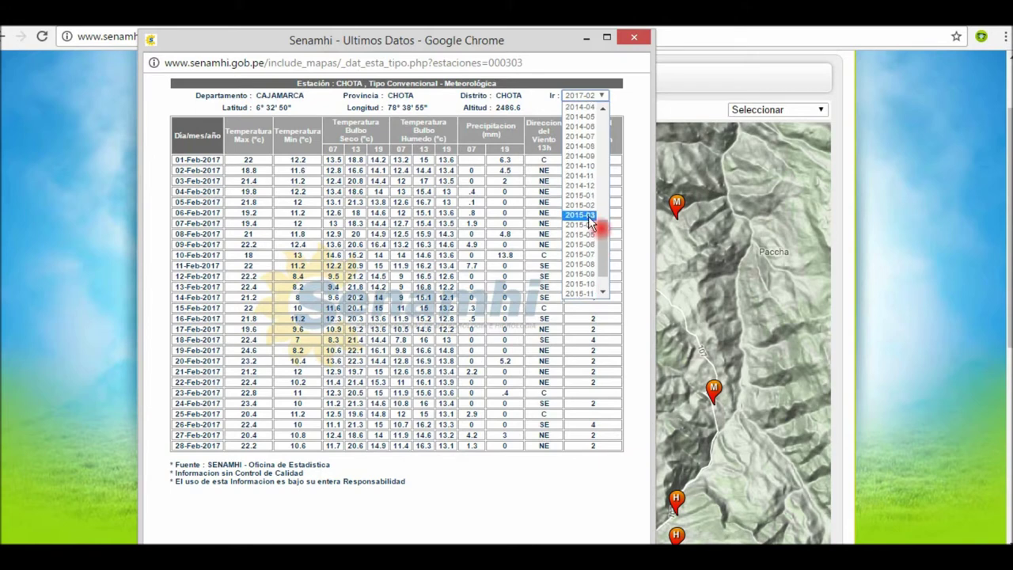
{"action": "left_click", "coordinate": [590, 225]}
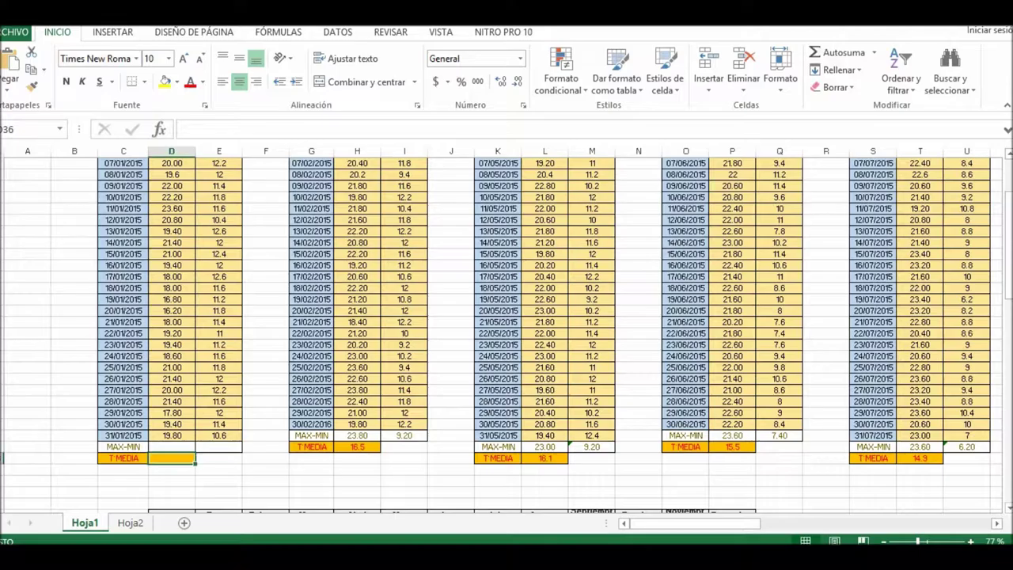
- In the Excel temperature workbook, enter a MAX formula in D35 over all the daily maximum temperatures of mar-15
{"action": "scroll", "coordinate": [287, 334], "scroll_direction": "up", "scroll_amount": 1}
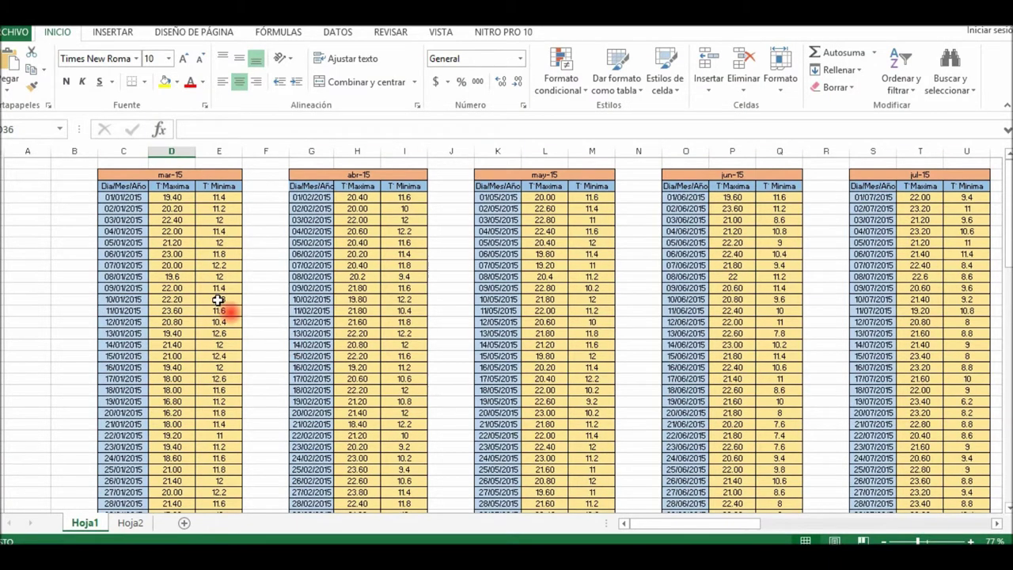
{"action": "scroll", "coordinate": [219, 300], "scroll_direction": "down", "scroll_amount": 2}
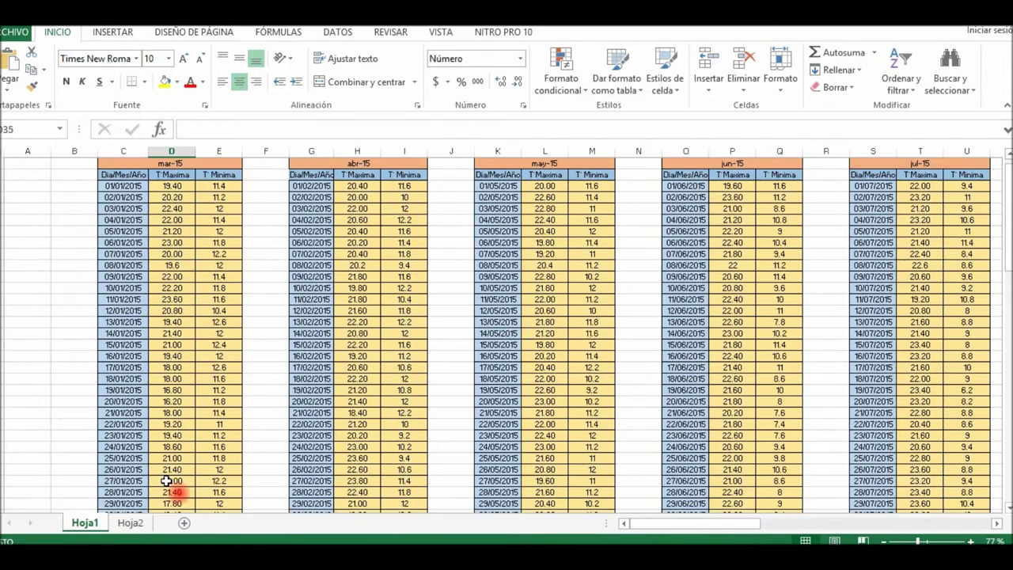
{"action": "type", "text": "M"}
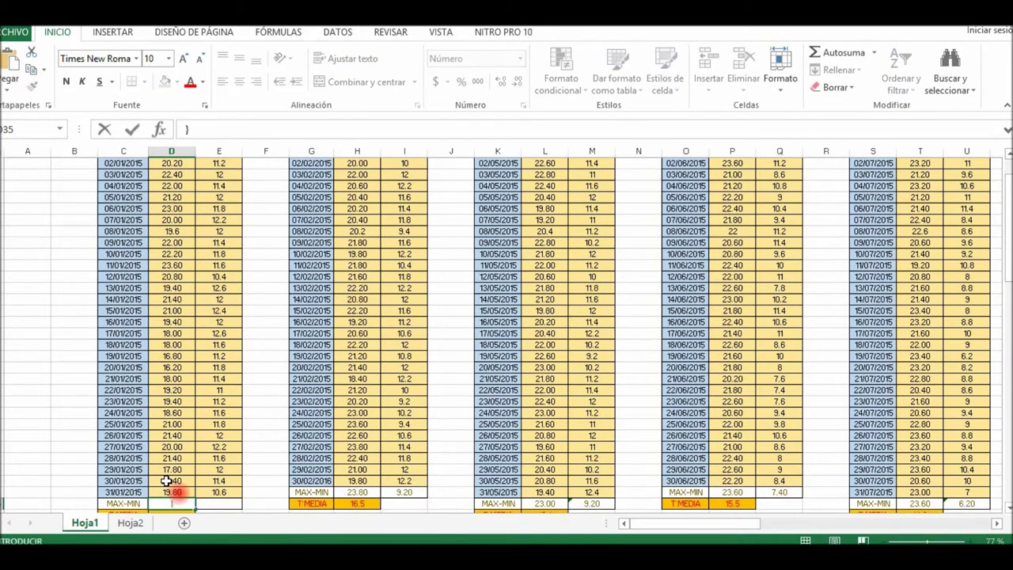
{"action": "type", "text": "+MAX"}
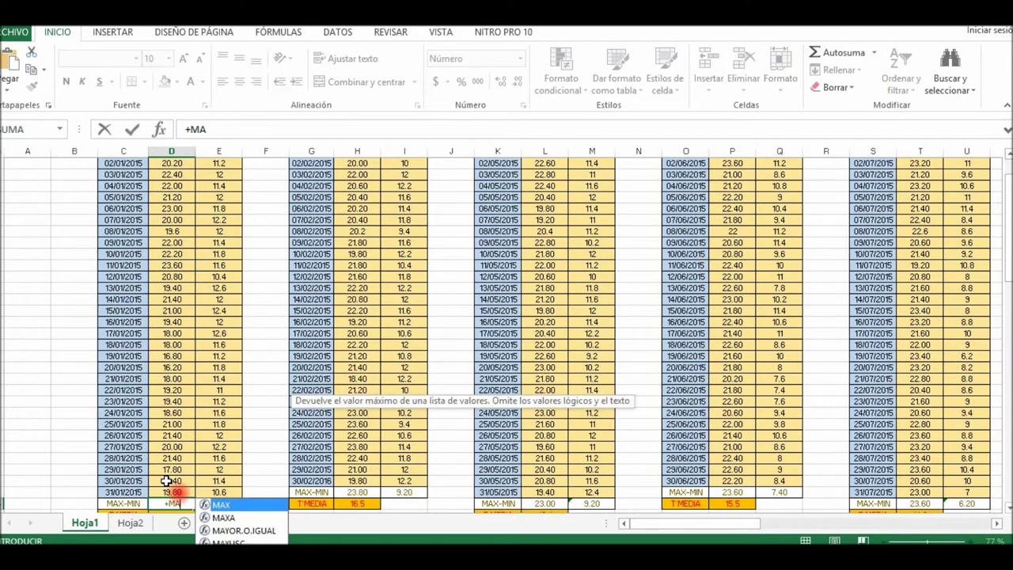
{"action": "double_click", "coordinate": [190, 519]}
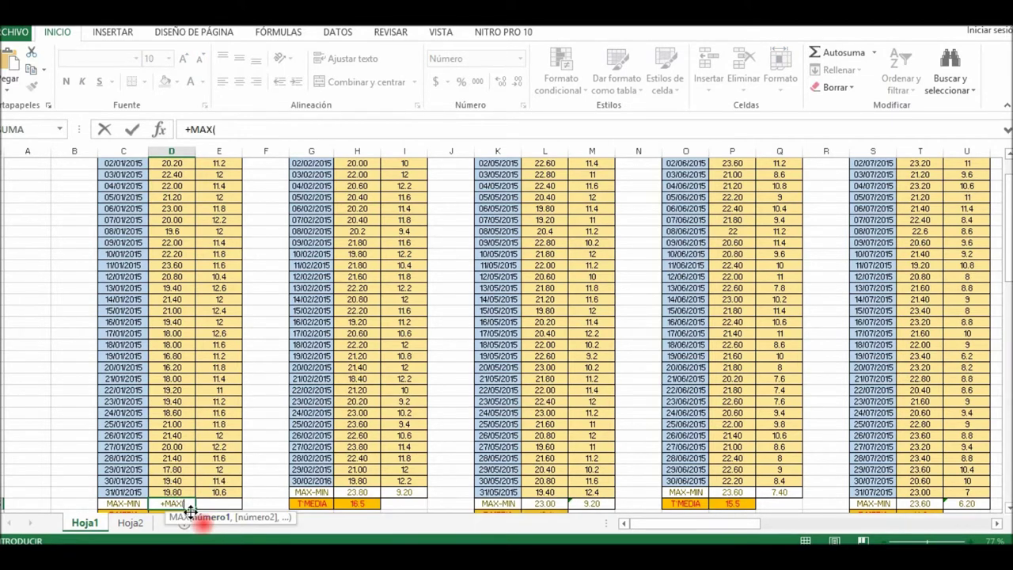
{"action": "left_click_drag", "start_coordinate": [180, 497], "coordinate": [174, 197]}
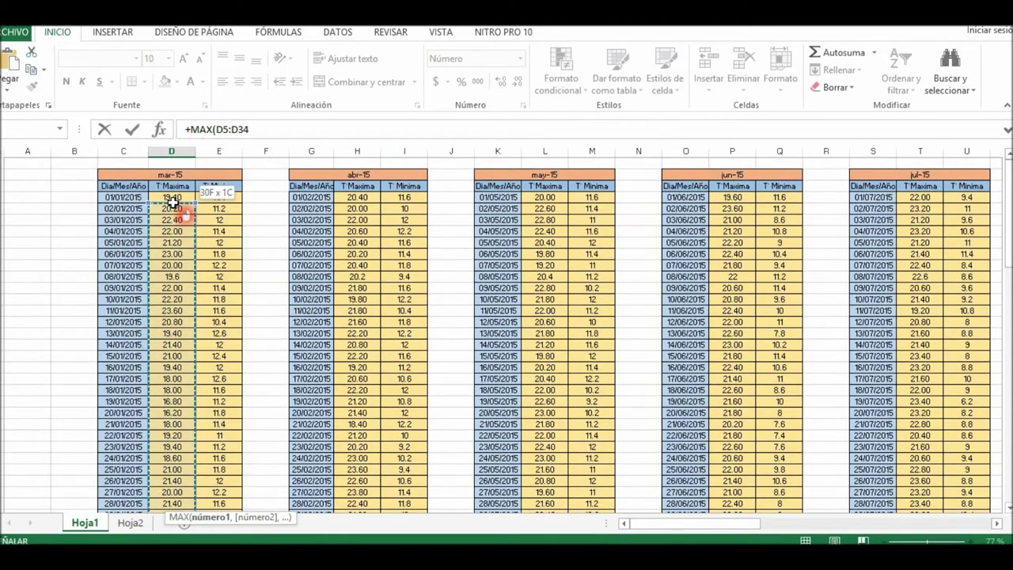
{"action": "key", "text": "Return"}
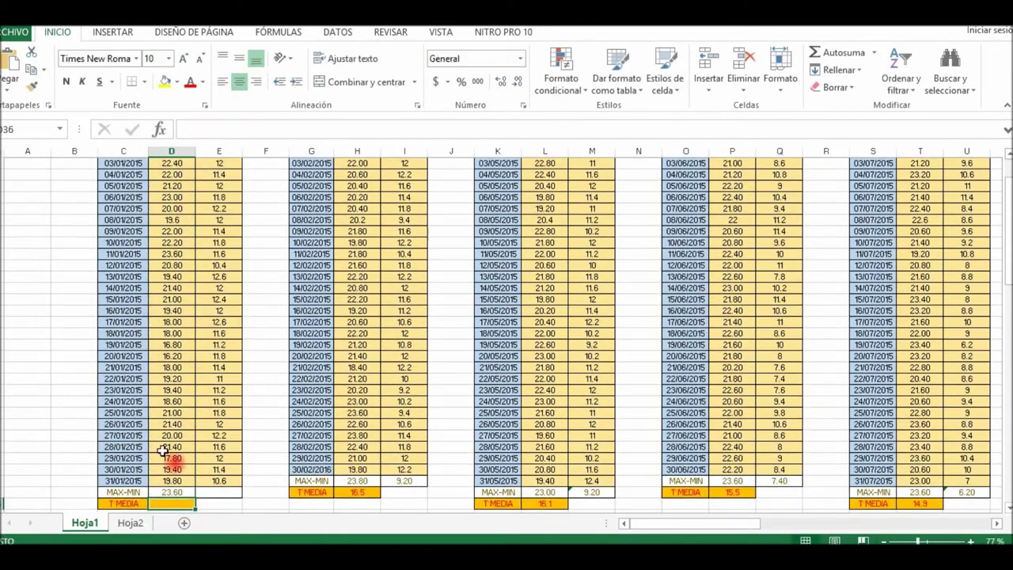
- Enter a MIN formula in E35 over the mar-15 daily minimum temperatures, E4:E34
{"action": "left_click", "coordinate": [207, 493]}
{"action": "double_click", "coordinate": [207, 492]}
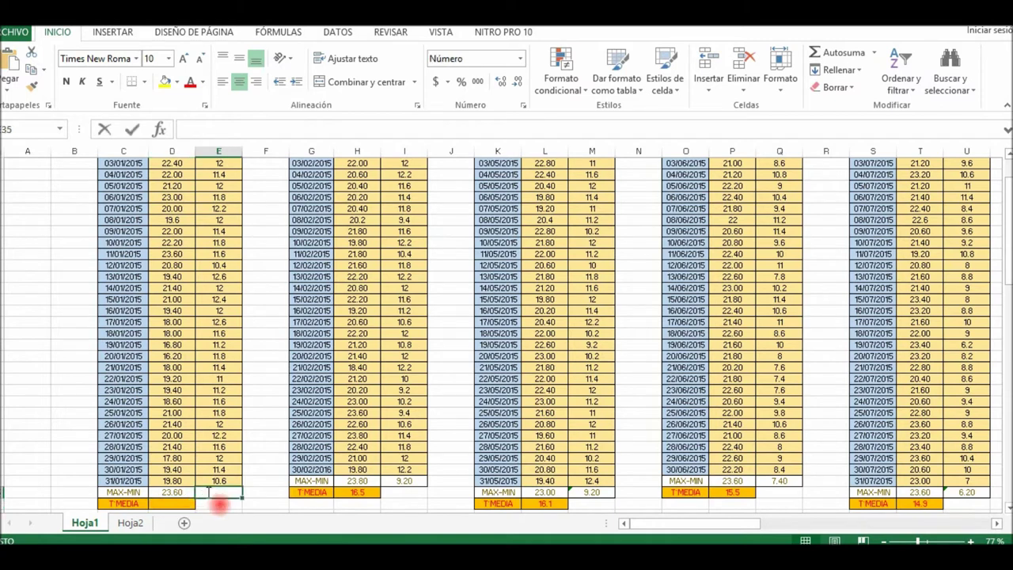
{"action": "type", "text": "M"}
{"action": "type", "text": "+MIN"}
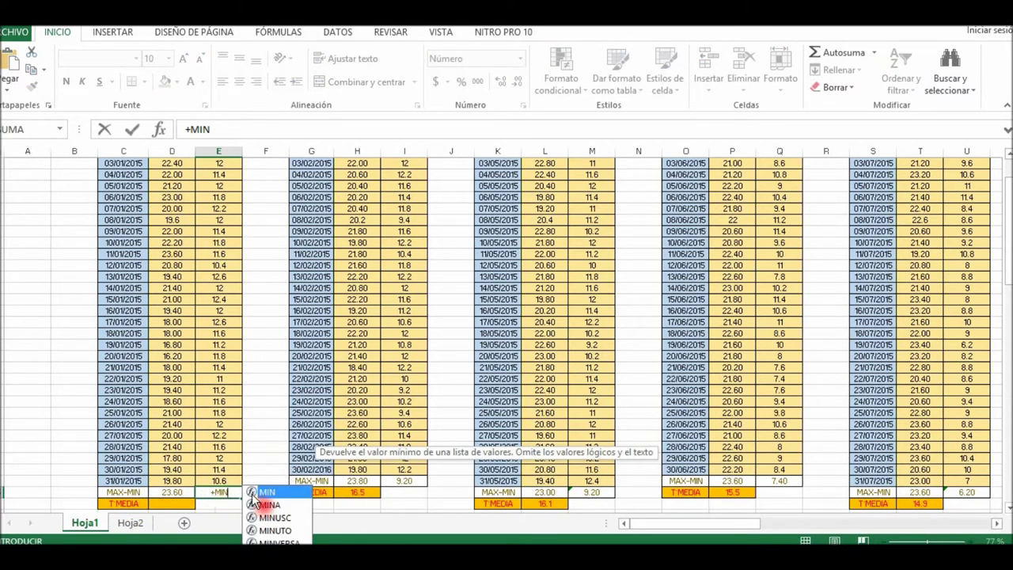
{"action": "double_click", "coordinate": [253, 493]}
{"action": "left_click_drag", "start_coordinate": [226, 481], "coordinate": [219, 200]}
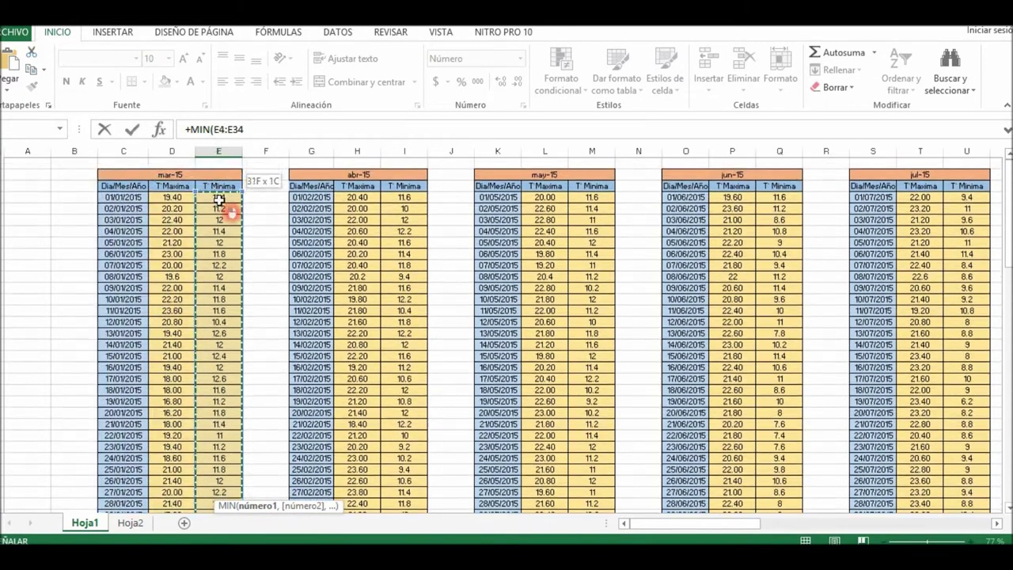
{"action": "key", "text": "Return"}
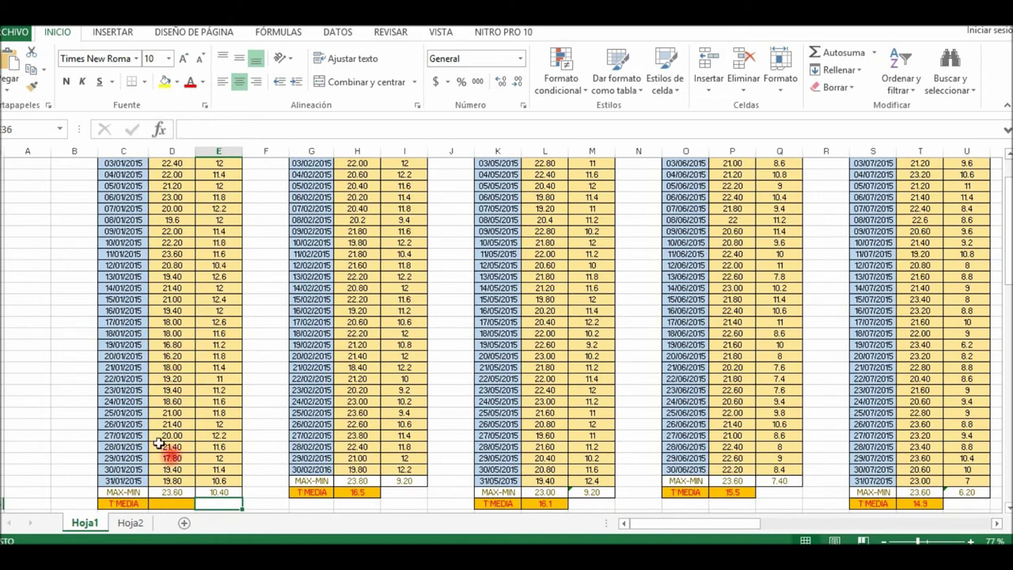
- Calculate the mar-15 mean temperature in the T MEDIA cell D36 with the formula +(D35+E35)/2
{"action": "left_click", "coordinate": [170, 504]}
{"action": "type", "text": "+"}
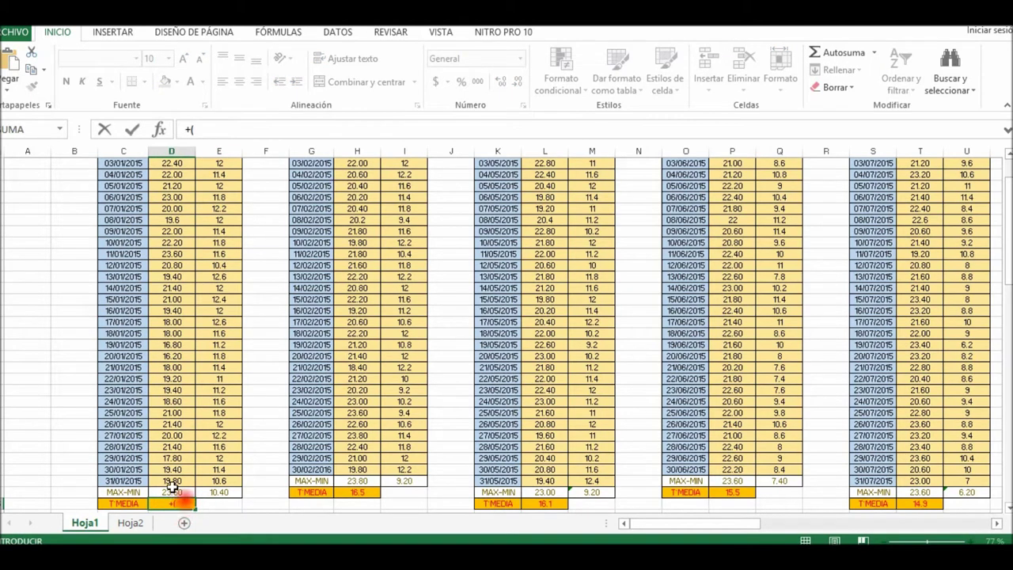
{"action": "type", "text": "("}
{"action": "left_click", "coordinate": [172, 495]}
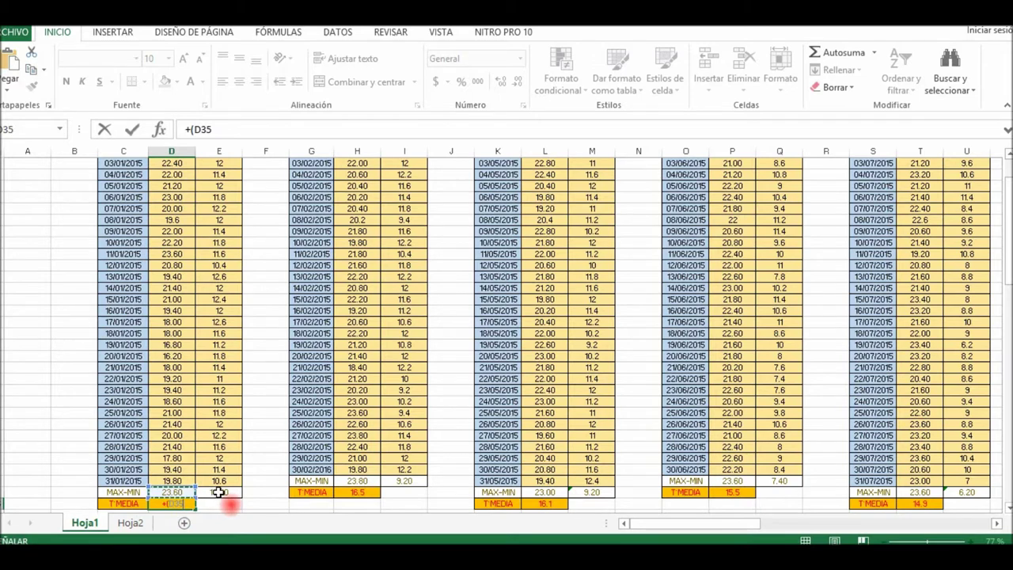
{"action": "left_click", "coordinate": [218, 493]}
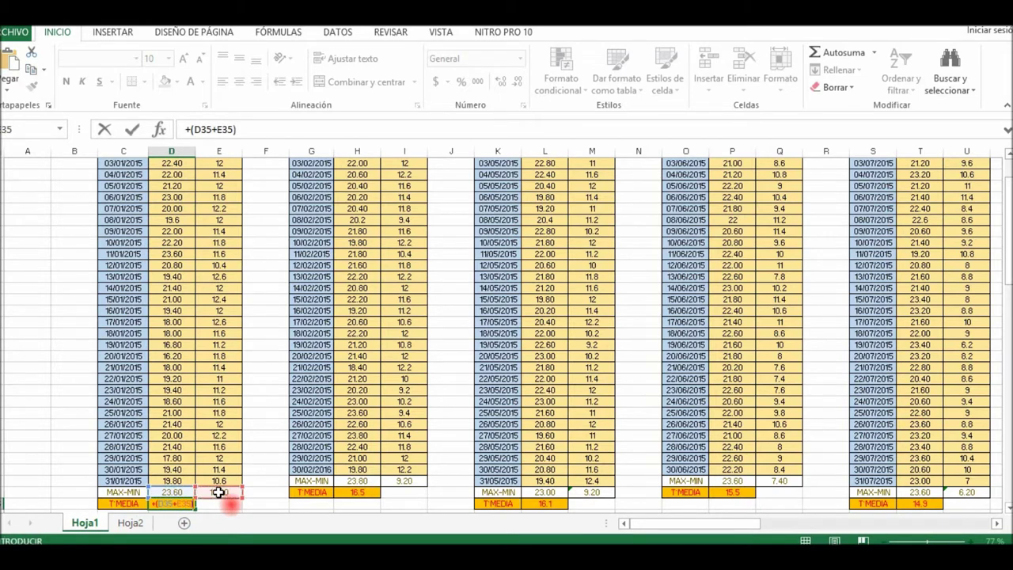
{"action": "type", "text": ")/2"}
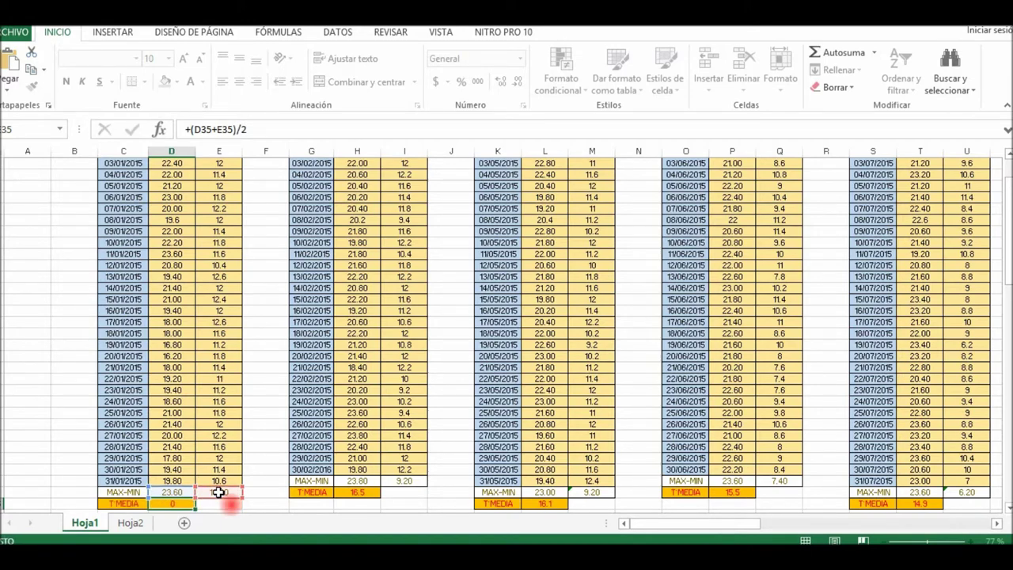
{"action": "key", "text": "Return"}
{"action": "left_click", "coordinate": [166, 492]}
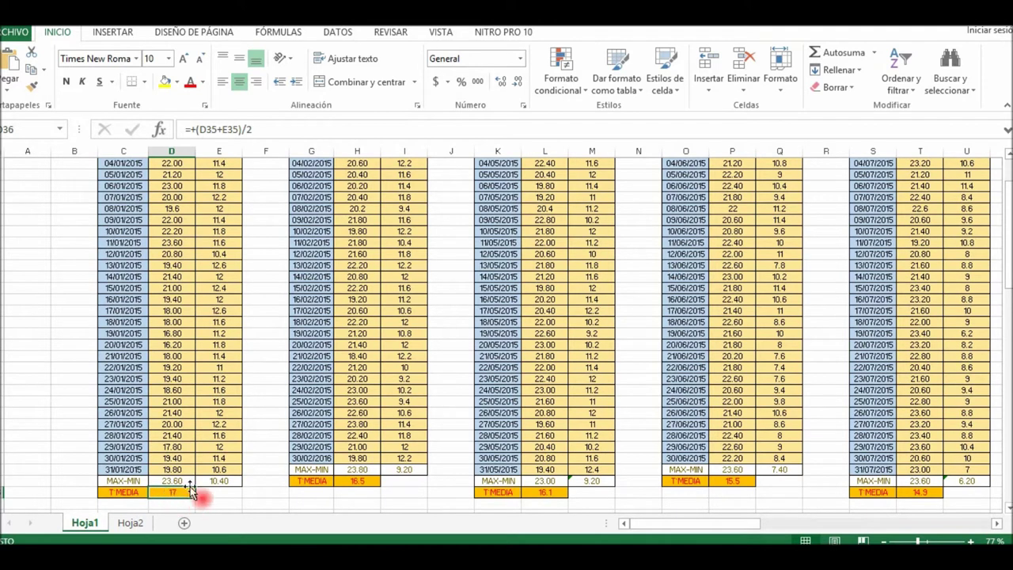
- Review the remaining monthly temperature tables through feb-16, their T MEDIA rows, and the summary, daylight-hours and ETP tables below
{"action": "scroll", "coordinate": [310, 455], "scroll_direction": "up", "scroll_amount": 2}
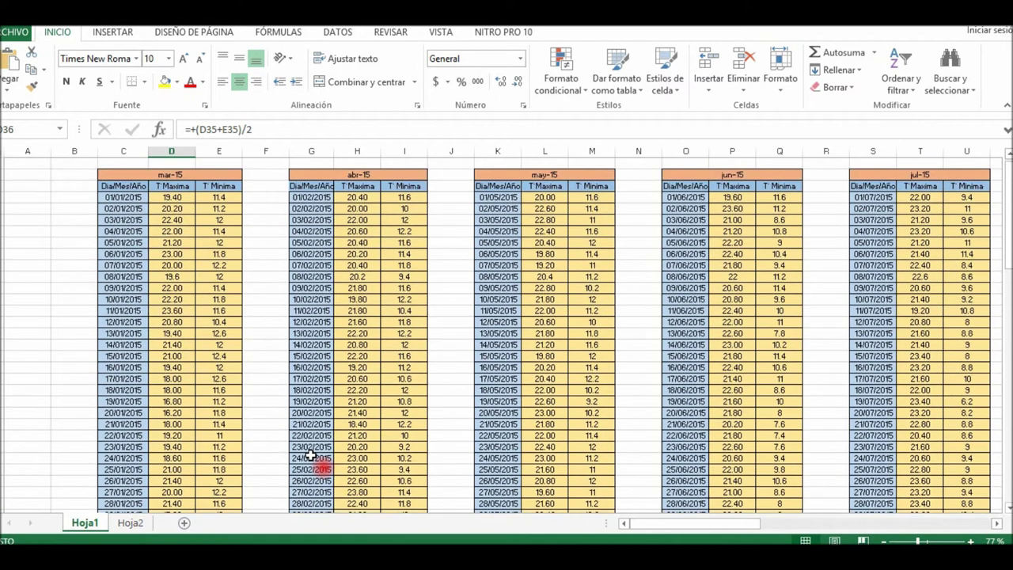
{"action": "scroll", "coordinate": [382, 272], "scroll_direction": "right", "scroll_amount": 6}
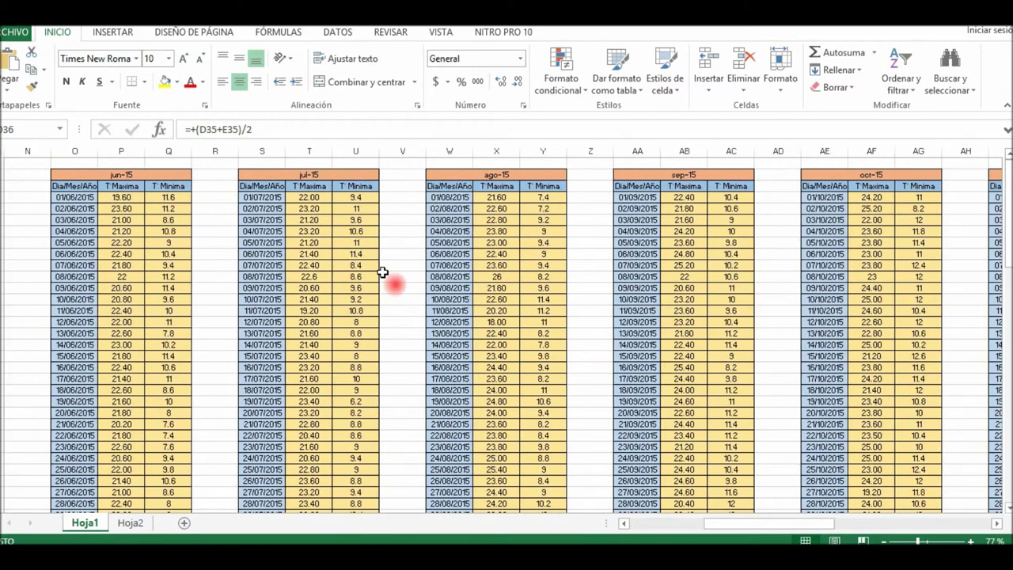
{"action": "scroll", "coordinate": [382, 273], "scroll_direction": "right", "scroll_amount": 6}
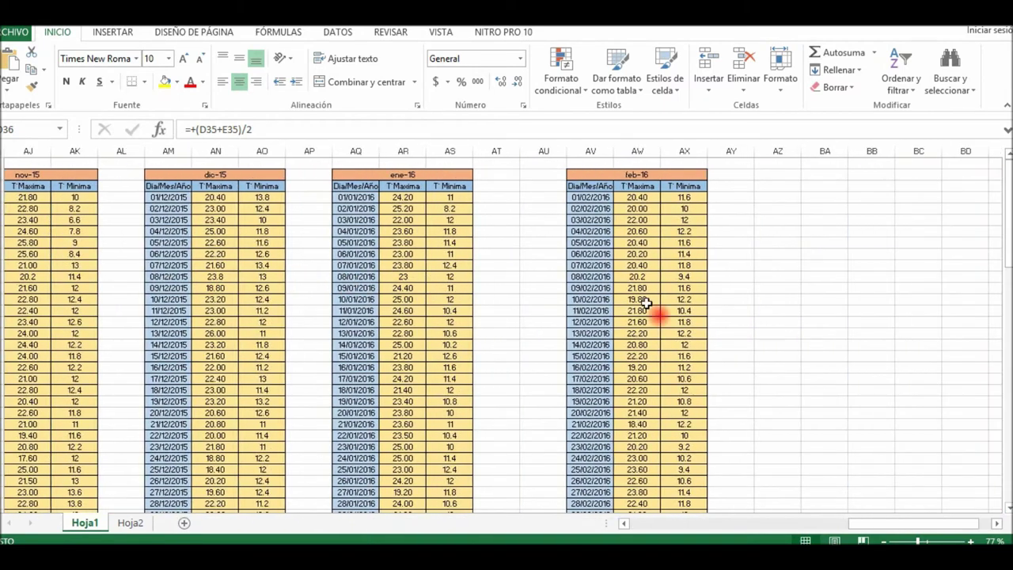
{"action": "scroll", "coordinate": [647, 303], "scroll_direction": "down", "scroll_amount": 4}
{"action": "scroll", "coordinate": [646, 309], "scroll_direction": "down", "scroll_amount": 1}
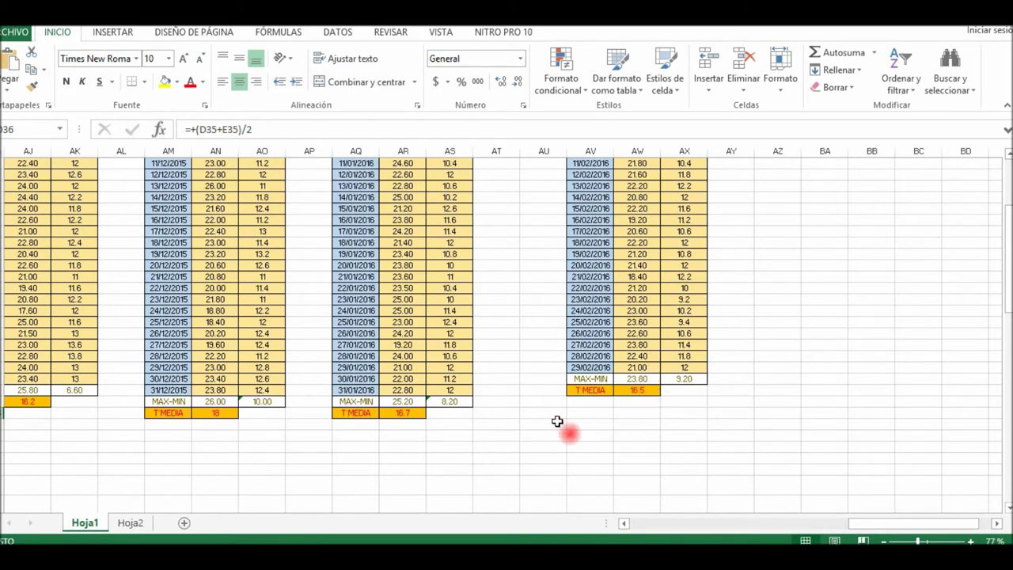
{"action": "scroll", "coordinate": [557, 421], "scroll_direction": "left", "scroll_amount": 10}
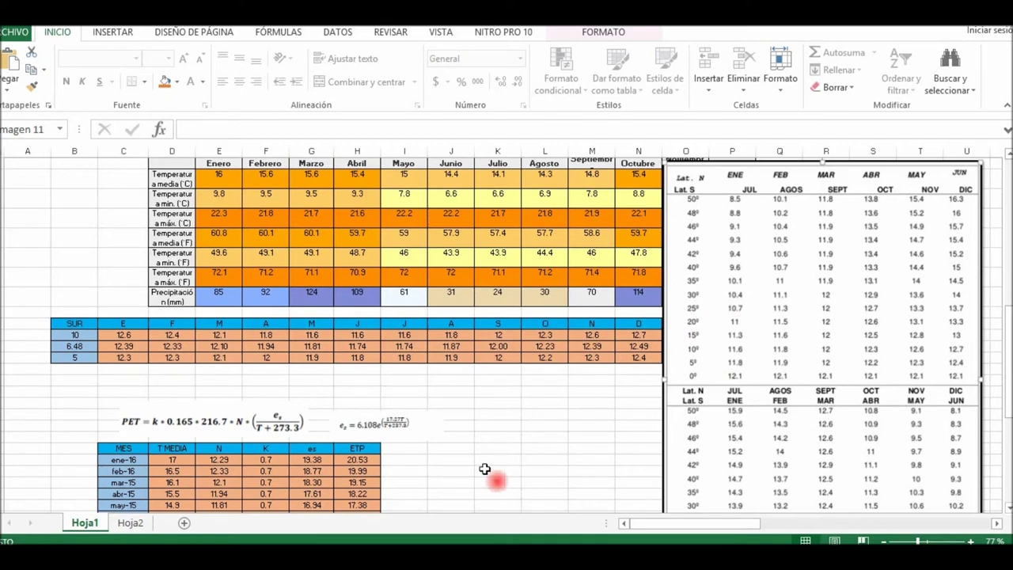
- Check the plot's location in Google Earth, then in Excel examine the latitude rows and the daylight-hours table by latitude and month
{"action": "left_click", "coordinate": [401, 392]}
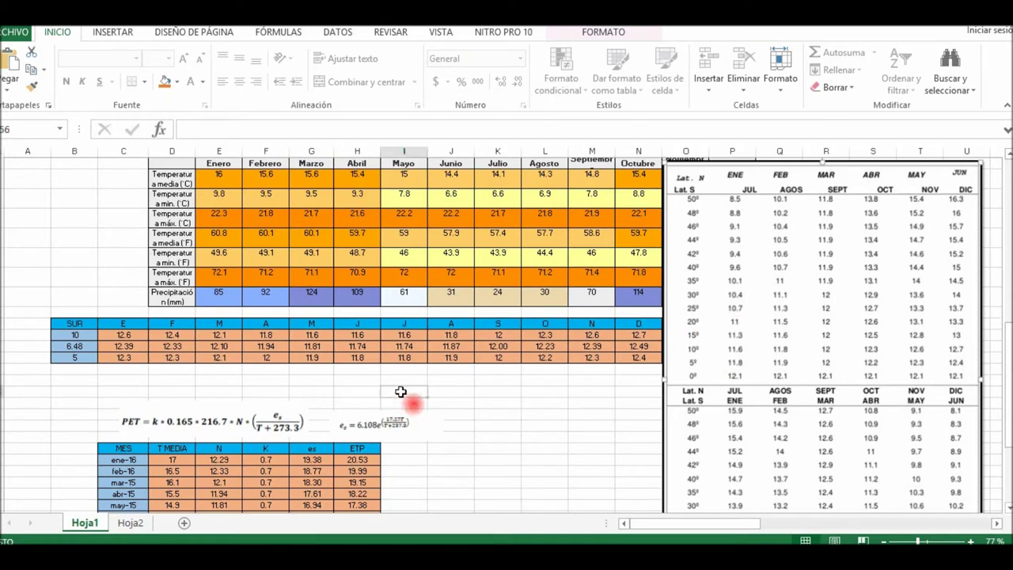
{"action": "left_click", "coordinate": [90, 346]}
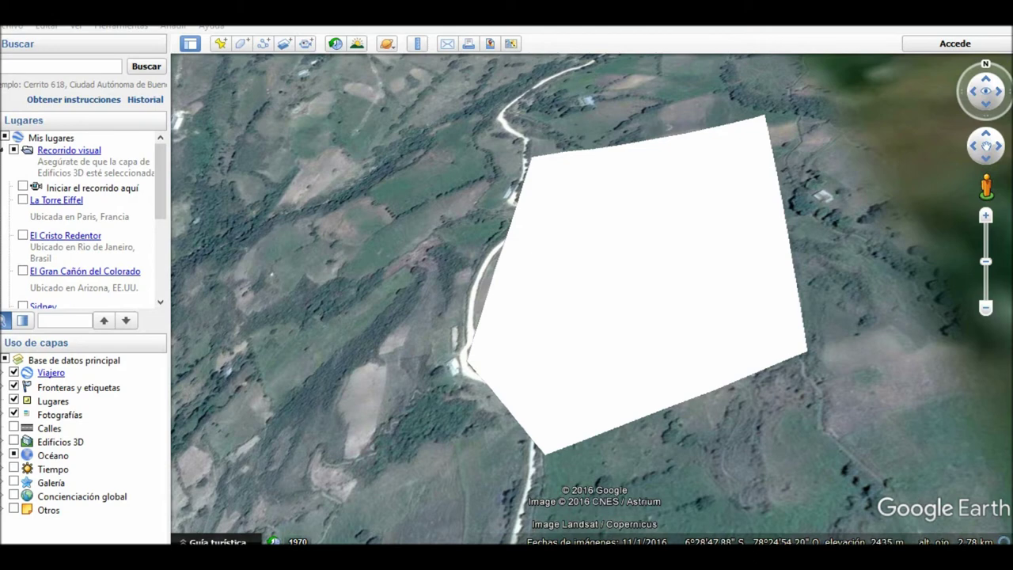
{"action": "left_click", "coordinate": [715, 310]}
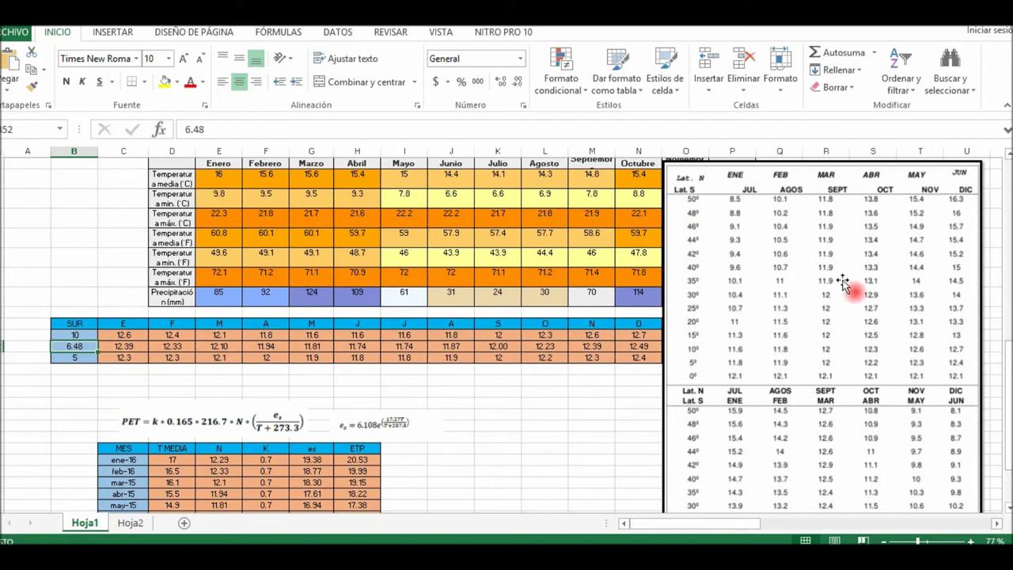
{"action": "scroll", "coordinate": [836, 295], "scroll_direction": "down", "scroll_amount": 1}
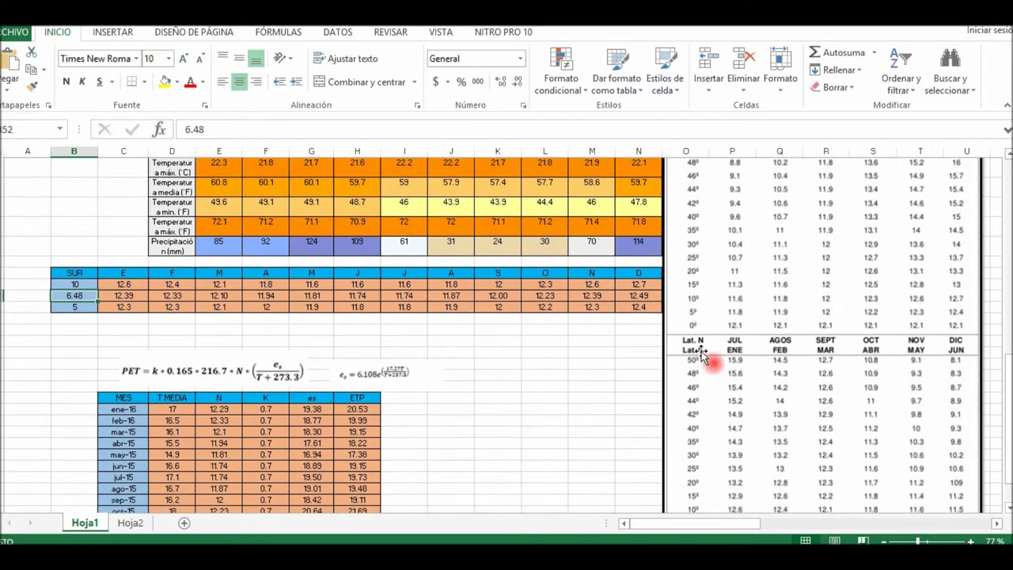
{"action": "scroll", "coordinate": [739, 378], "scroll_direction": "down", "scroll_amount": 2}
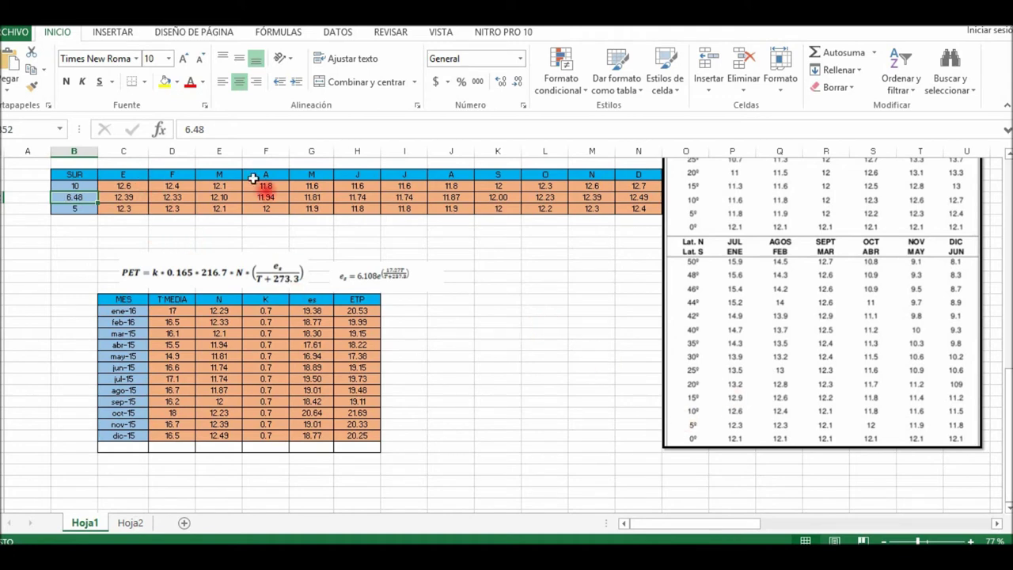
- Interpolate January daylight hours in C52 with =+((($B$52-$B$51)/($B$53-$B$51))*(C53-C51))+C51 and fill the formula across through December in N52
{"action": "double_click", "coordinate": [119, 198]}
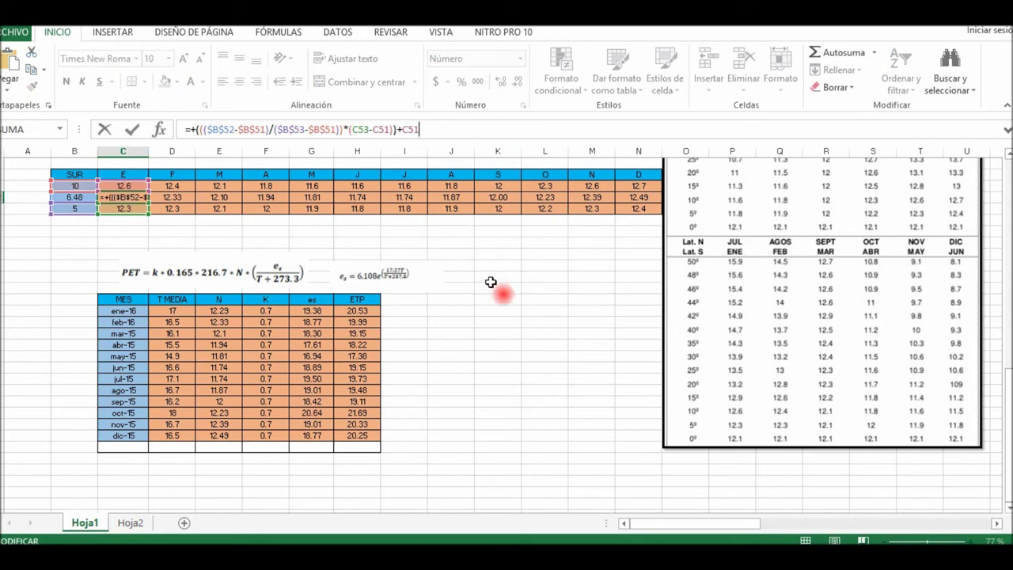
{"action": "left_click", "coordinate": [510, 255]}
{"action": "left_click", "coordinate": [136, 197]}
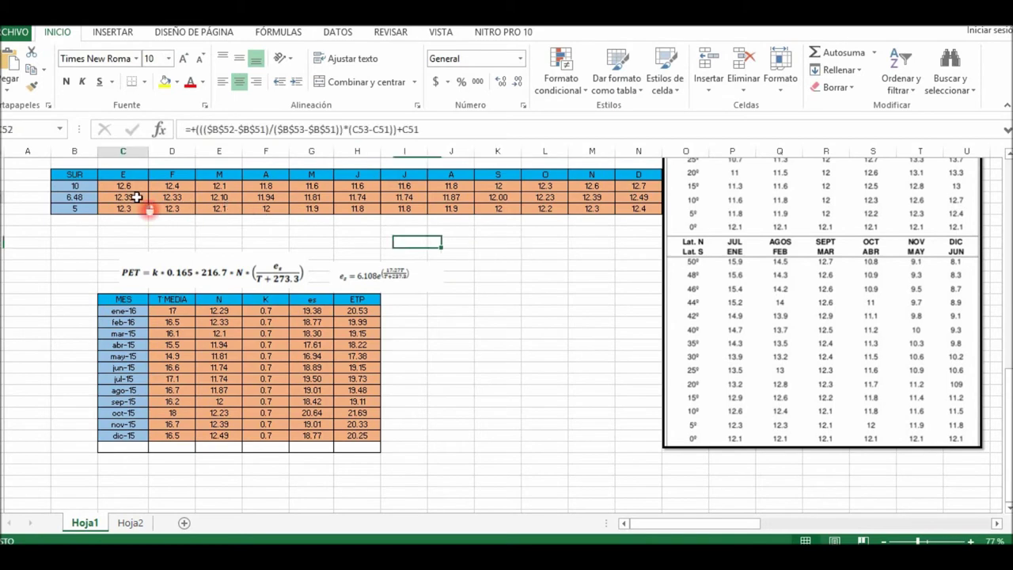
{"action": "left_click_drag", "start_coordinate": [147, 202], "coordinate": [652, 207]}
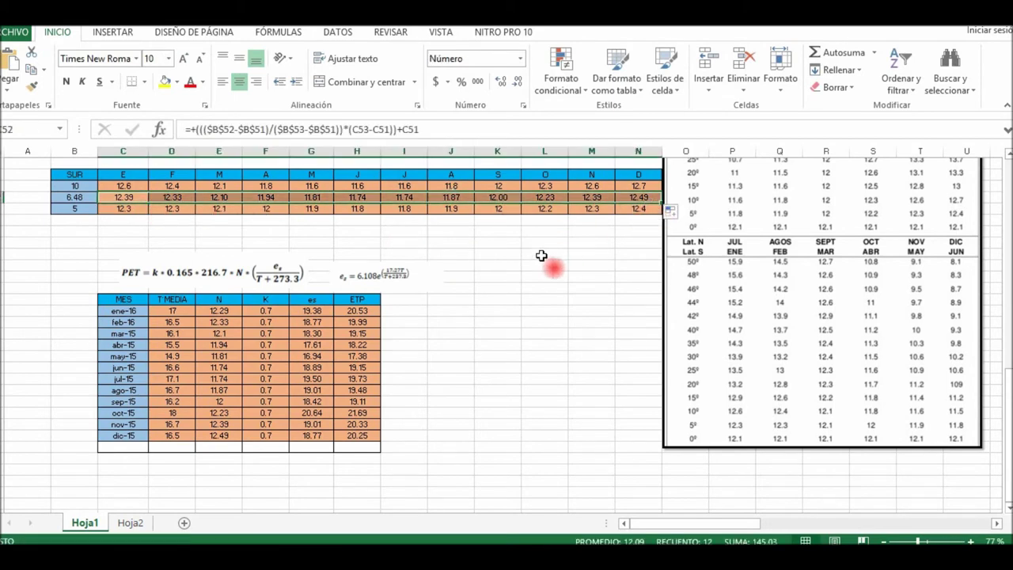
{"action": "left_click", "coordinate": [546, 446]}
- Examine the PET and es equations and the T°MEDIA, N and K columns of the monthly ETP table
{"action": "scroll", "coordinate": [570, 475], "scroll_direction": "up", "scroll_amount": 2}
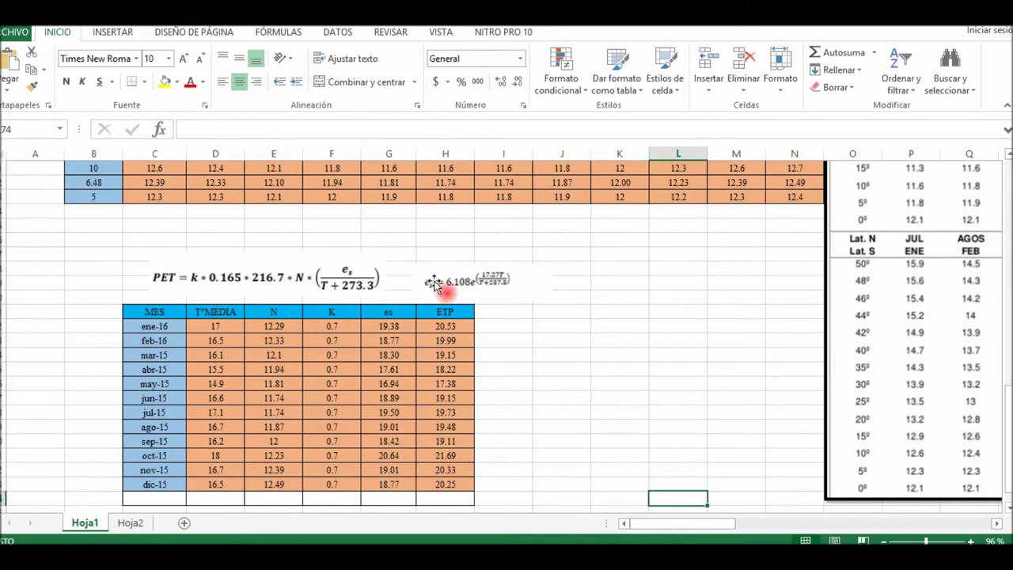
{"action": "scroll", "coordinate": [434, 284], "scroll_direction": "up", "scroll_amount": 1}
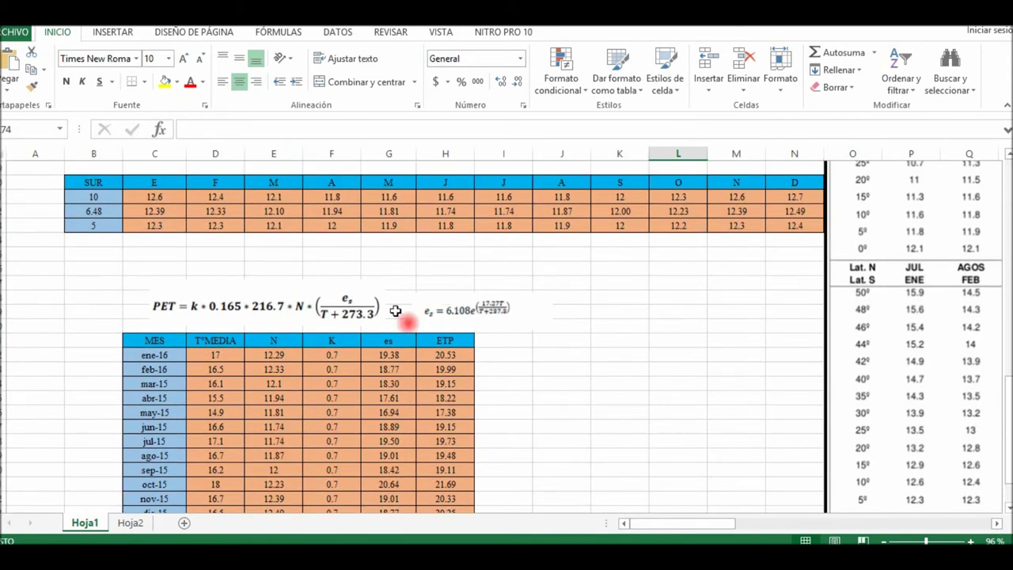
{"action": "scroll", "coordinate": [184, 307], "scroll_direction": "down", "scroll_amount": 1}
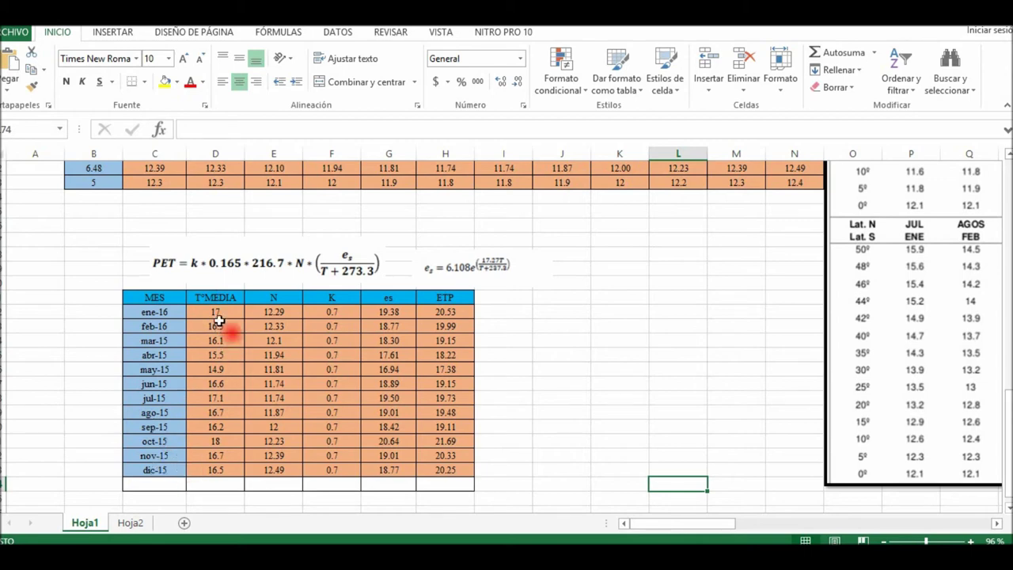
{"action": "left_click_drag", "start_coordinate": [219, 315], "coordinate": [214, 471]}
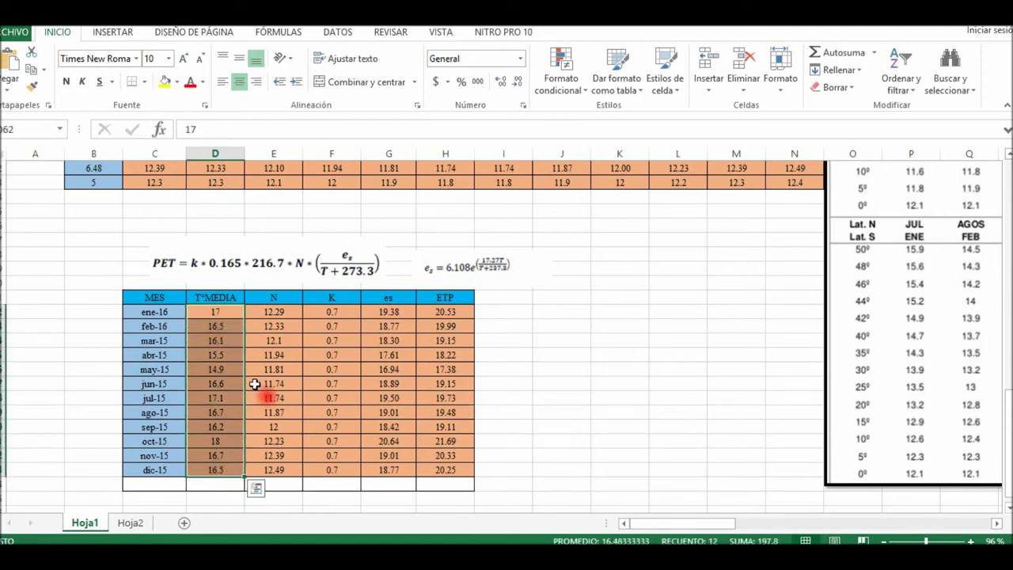
{"action": "left_click", "coordinate": [281, 315]}
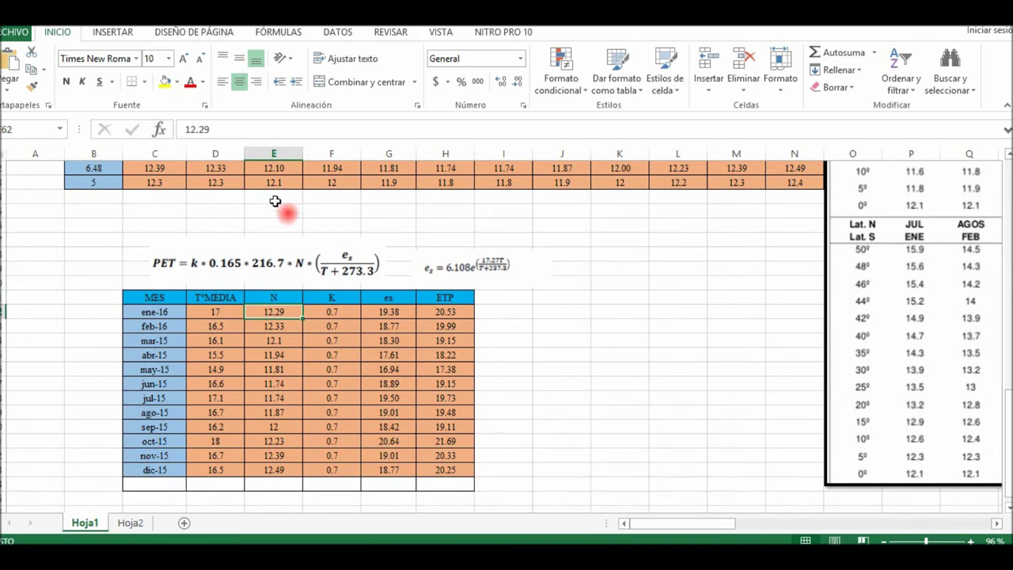
{"action": "left_click", "coordinate": [334, 301]}
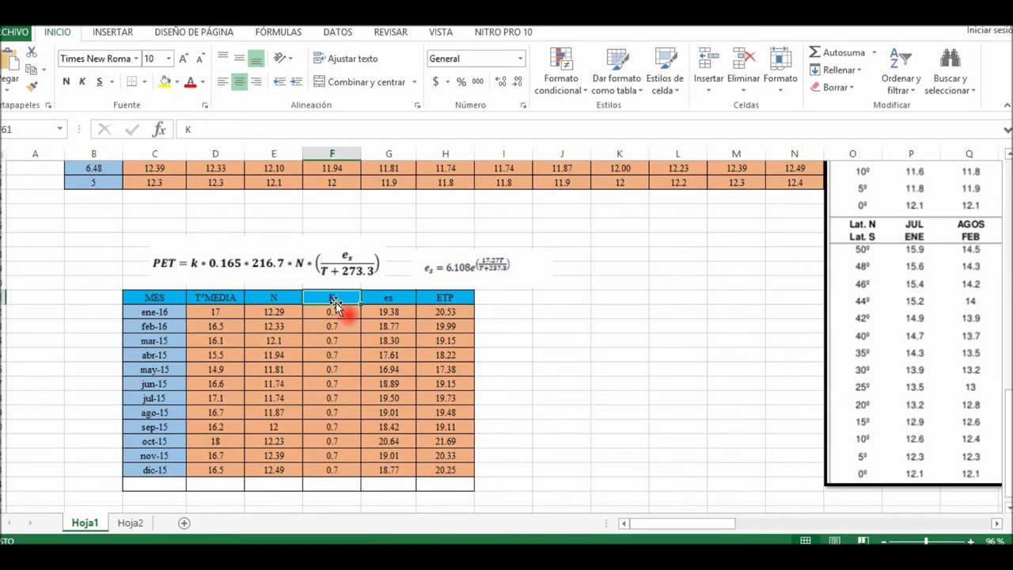
{"action": "left_click", "coordinate": [336, 311]}
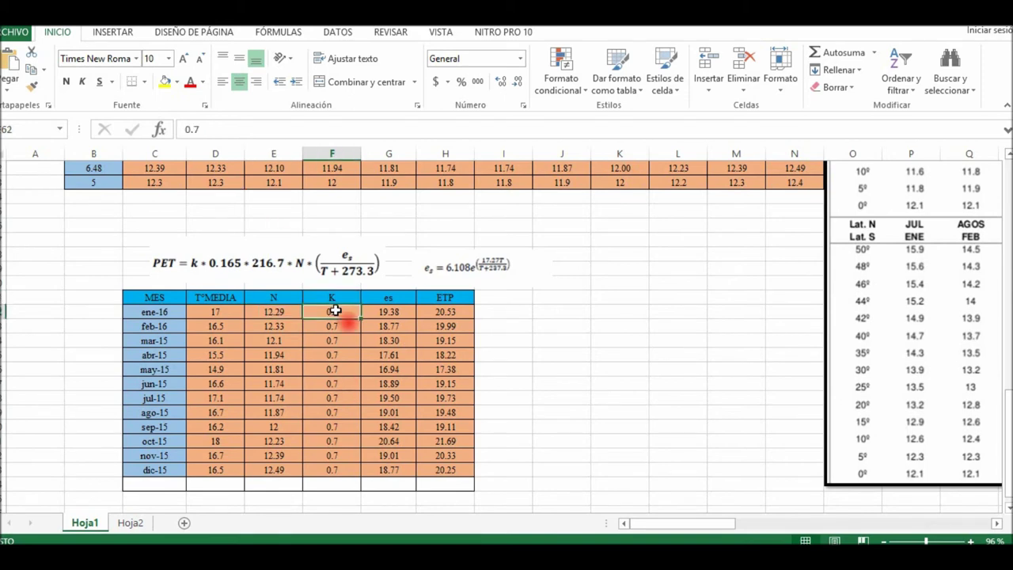
- Calculate es for ene-16 in G62 with =6.108*EXP((17.27*D62)/(D62+237.3)) and fill the formula down through dic-15
{"action": "left_click", "coordinate": [389, 311]}
{"action": "double_click", "coordinate": [389, 311]}
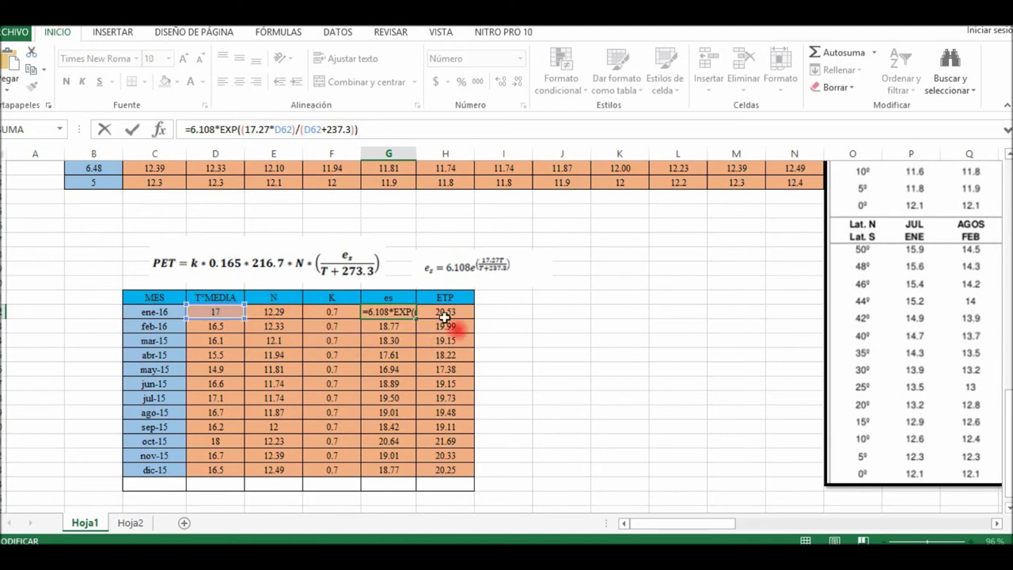
{"action": "key", "text": "ctrl+Return"}
{"action": "left_click_drag", "start_coordinate": [415, 319], "coordinate": [413, 478]}
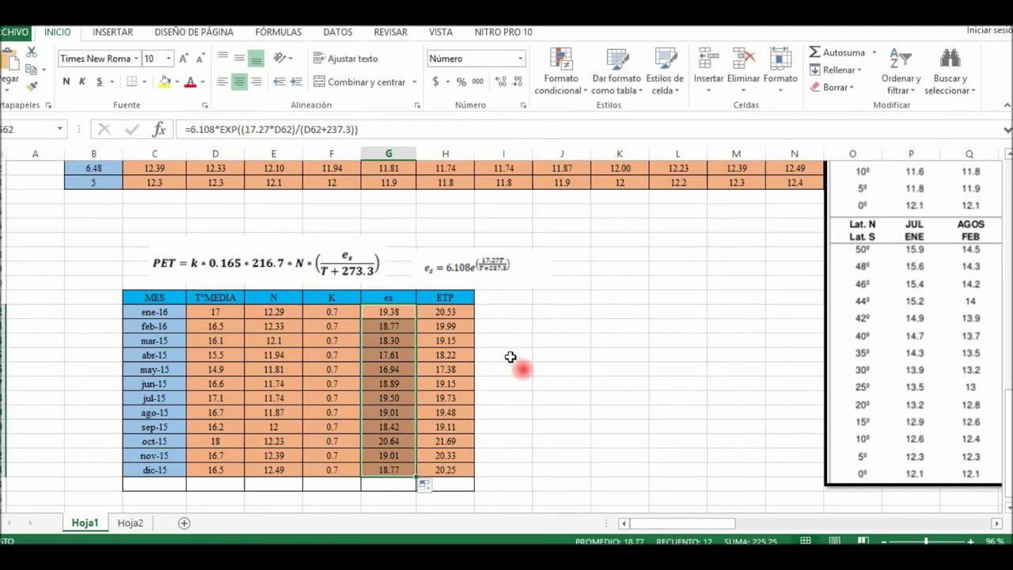
{"action": "left_click", "coordinate": [488, 341]}
- Calculate ETP for ene-16 in H62 with =+F62*0.165*216.7*E62*(G62/(D62+273.3)) and fill the formula down through dic-15
{"action": "left_click", "coordinate": [444, 311]}
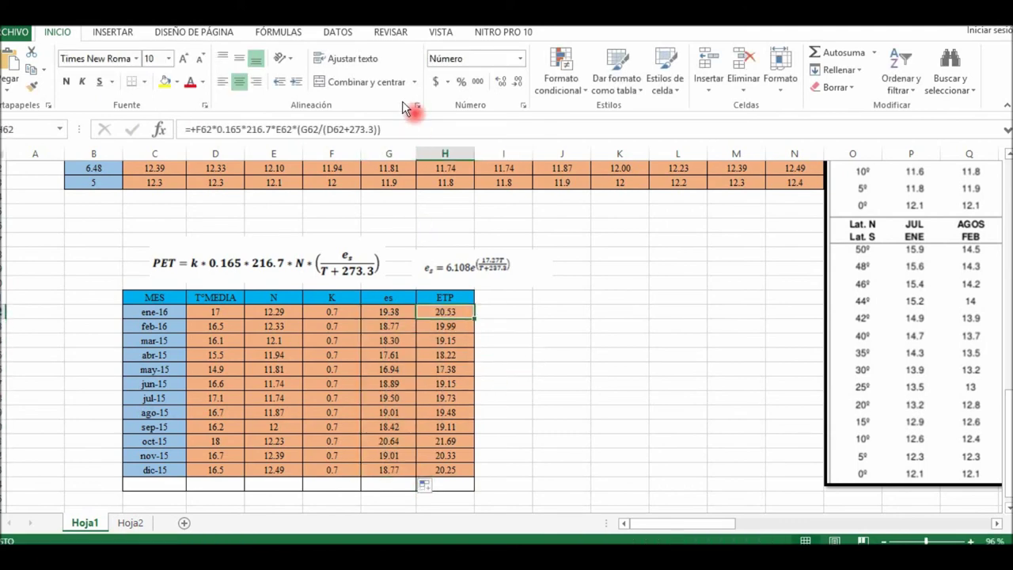
{"action": "left_click", "coordinate": [404, 126]}
{"action": "type", "text": ")"}
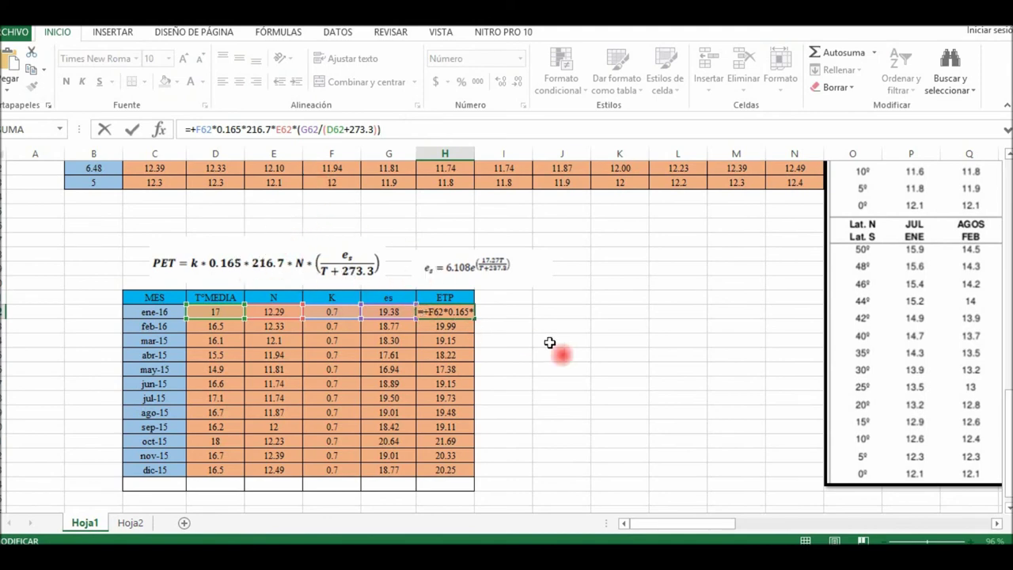
{"action": "key", "text": "Return"}
{"action": "left_click", "coordinate": [452, 313]}
{"action": "left_click_drag", "start_coordinate": [468, 319], "coordinate": [460, 472]}
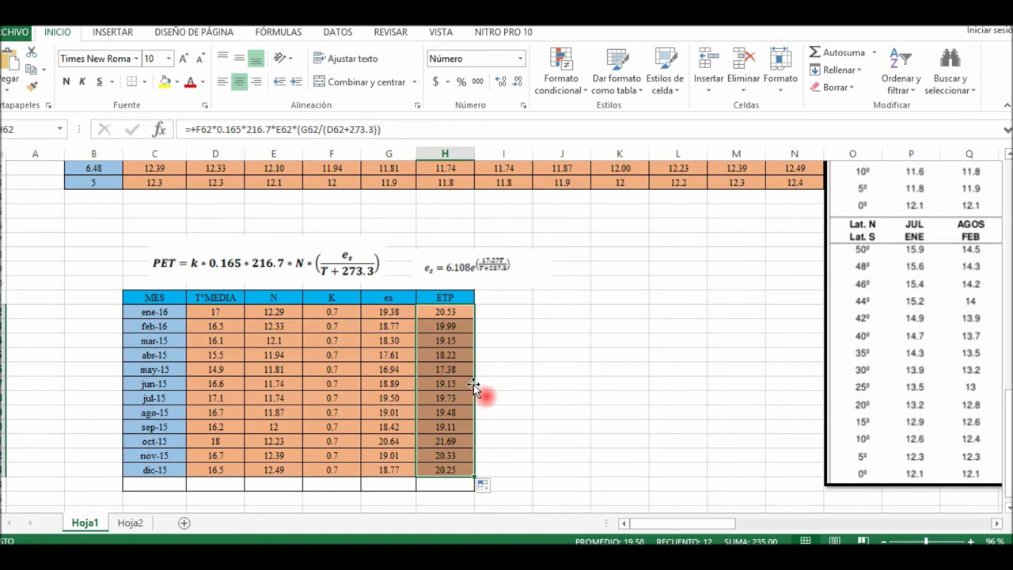
{"action": "left_click", "coordinate": [509, 395]}
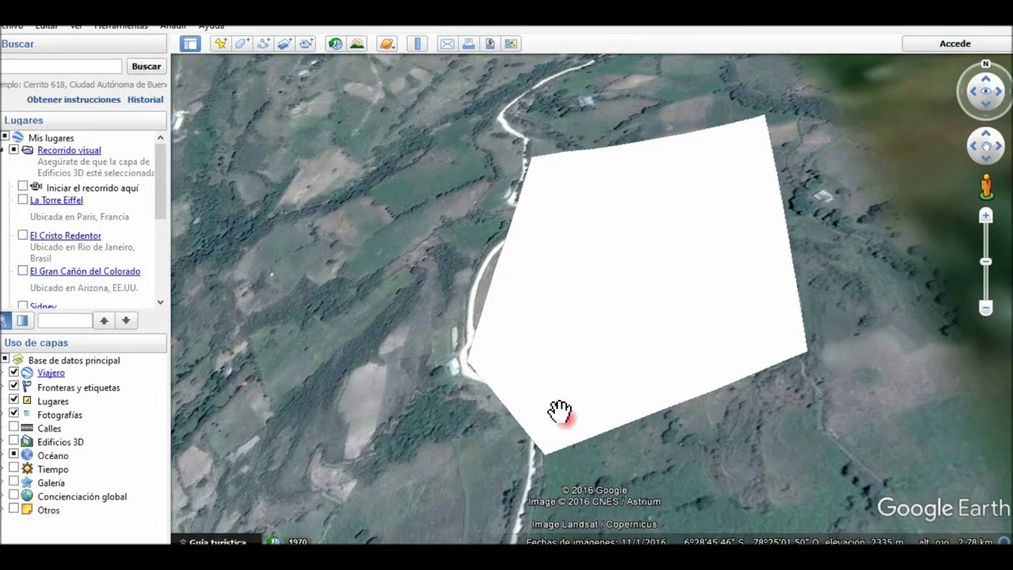
- In Google Earth, examine the white plot polygon's location relative to the nearby town, roads and surrounding terrain
{"action": "scroll", "coordinate": [612, 348], "scroll_direction": "down", "scroll_amount": 2}
{"action": "scroll", "coordinate": [612, 348], "scroll_direction": "down", "scroll_amount": 5}
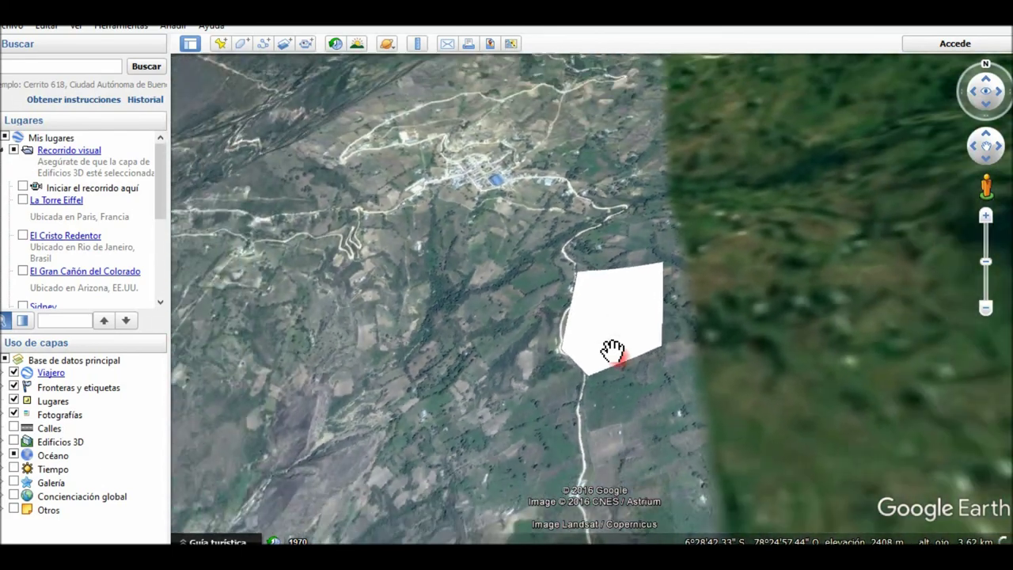
{"action": "scroll", "coordinate": [611, 348], "scroll_direction": "down", "scroll_amount": 3}
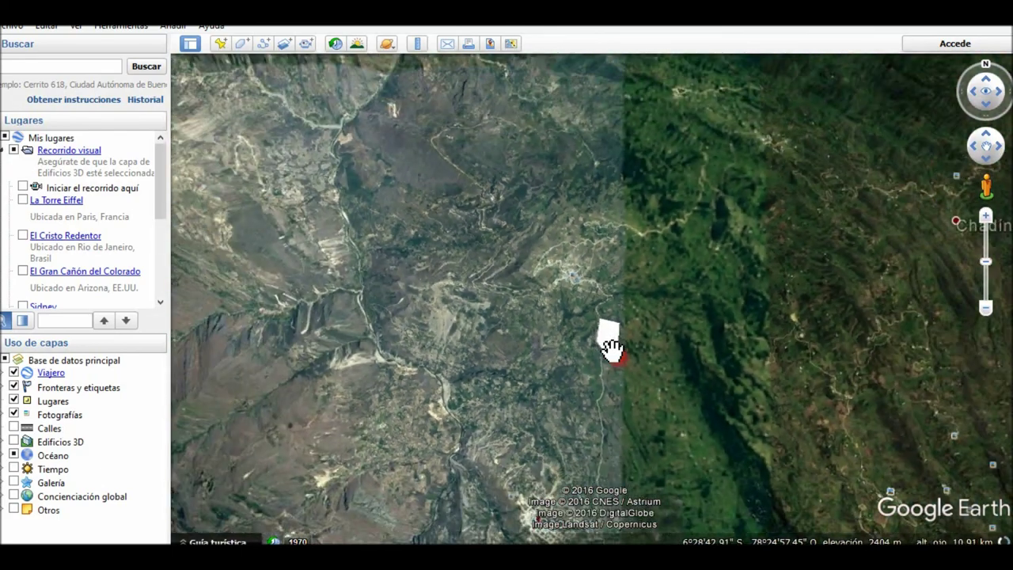
{"action": "scroll", "coordinate": [602, 345], "scroll_direction": "up", "scroll_amount": 4}
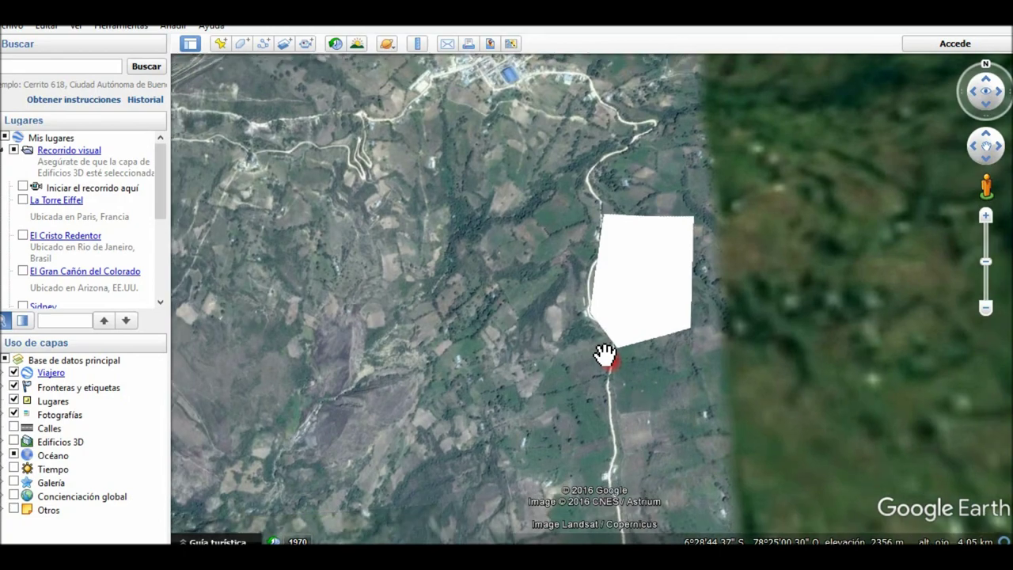
{"action": "scroll", "coordinate": [603, 354], "scroll_direction": "down", "scroll_amount": 2}
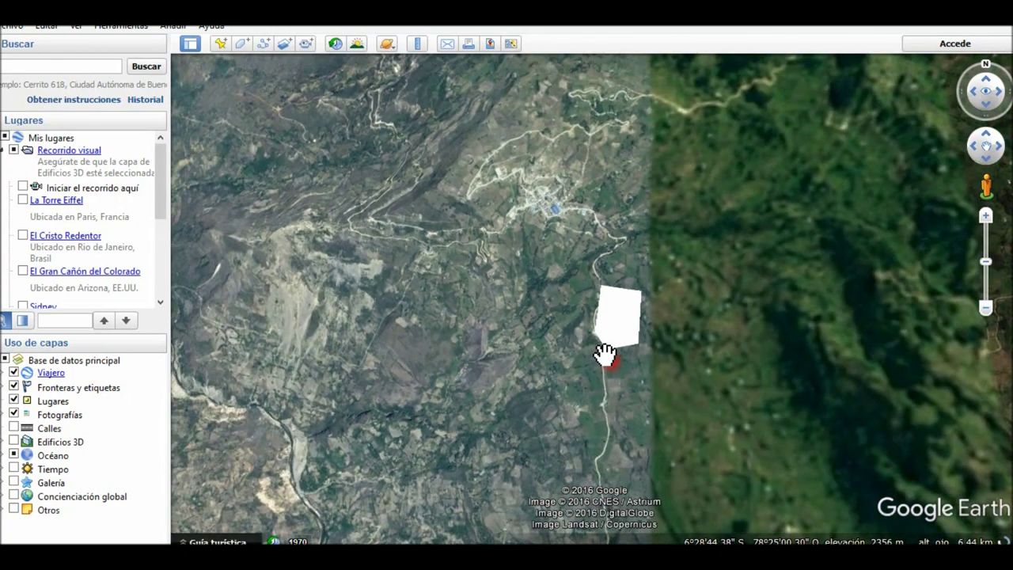
{"action": "scroll", "coordinate": [603, 354], "scroll_direction": "down", "scroll_amount": 2}
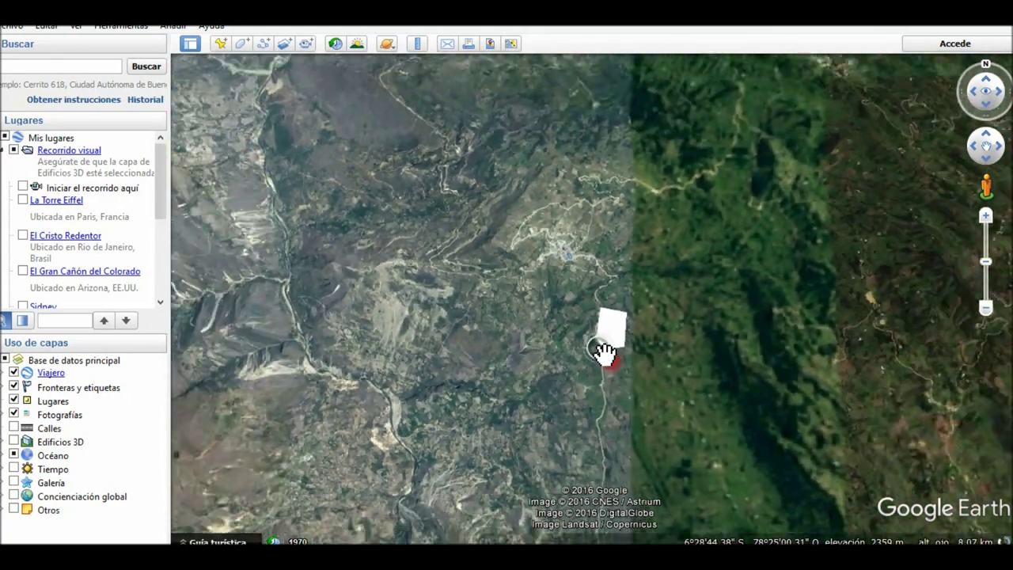